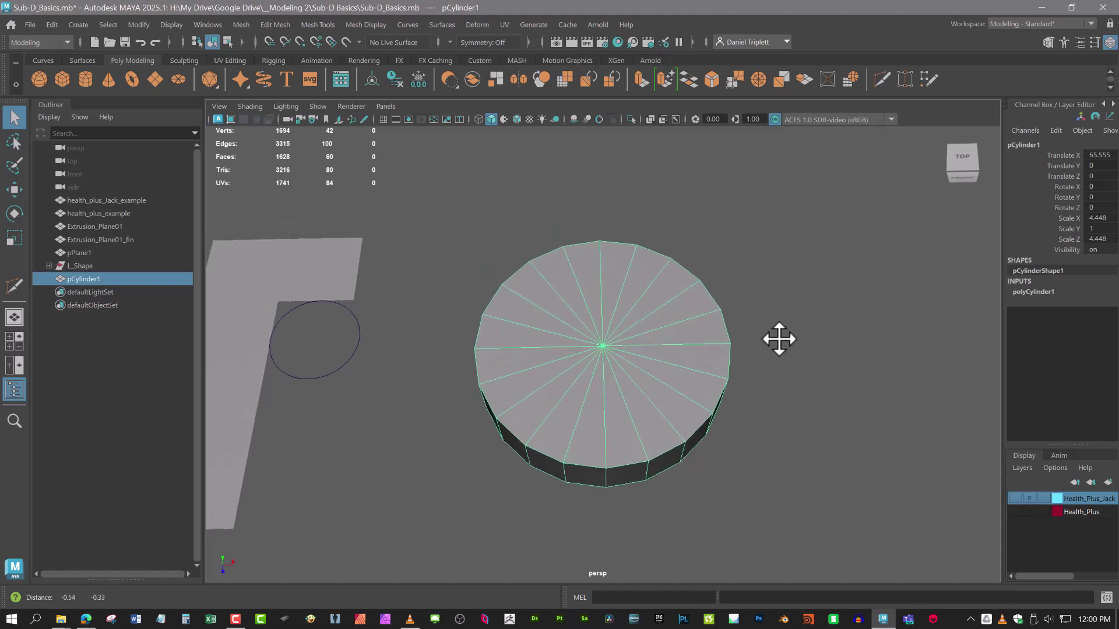
- Preview the cylinder with smoothing and examine how its rims, side edges and cap's centre pole behave
left_click_drag(767, 349, 766, 331, "alt")
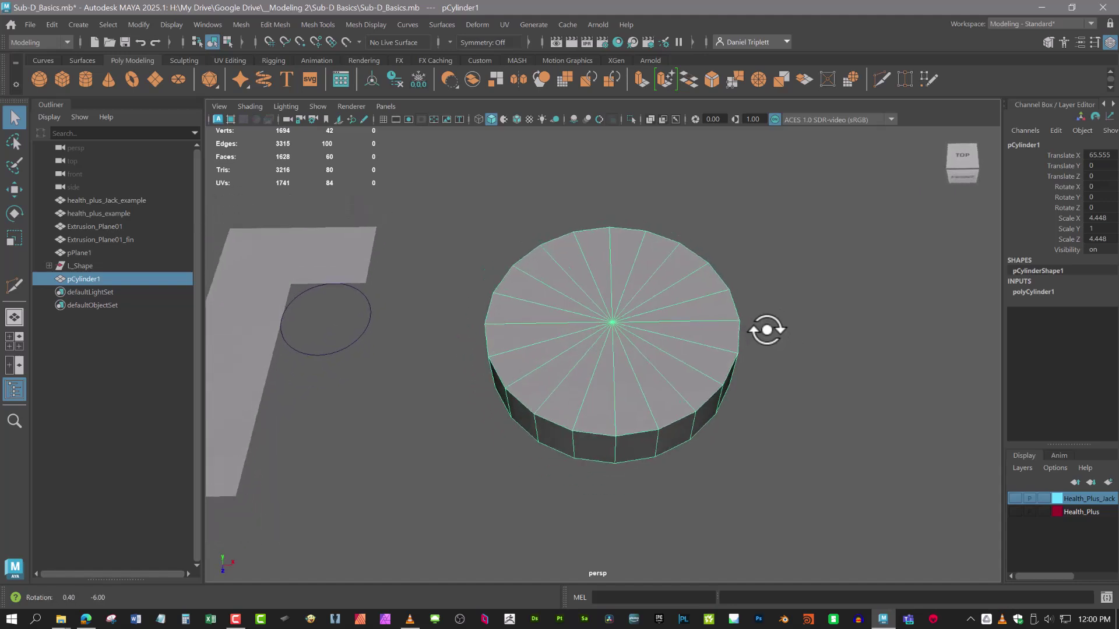
left_click_drag(589, 342, 587, 345, "alt")
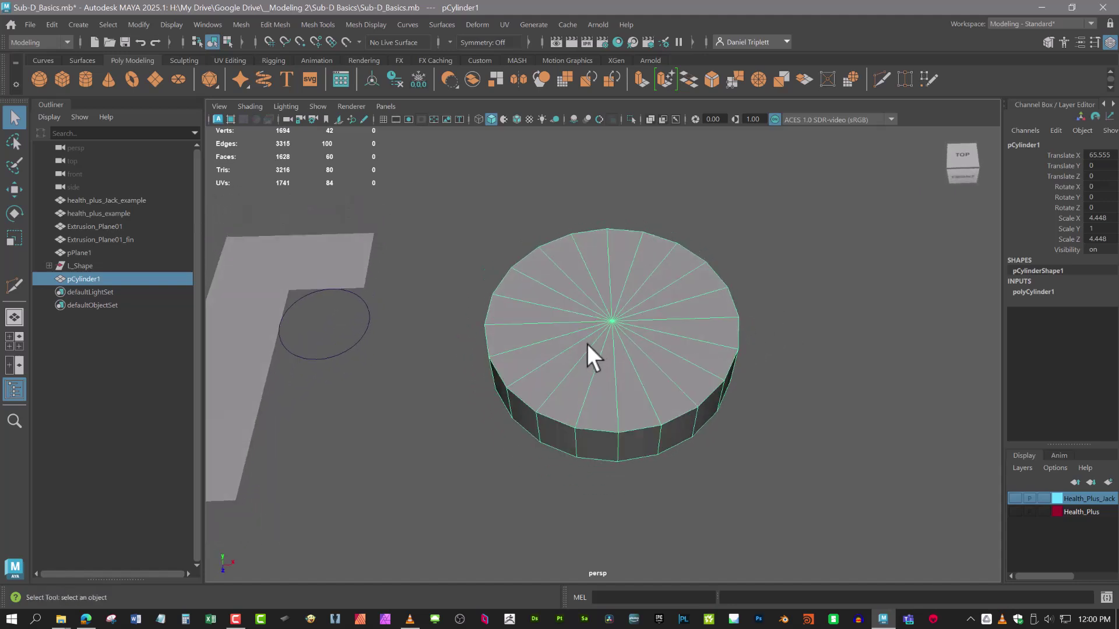
key("3")
left_click_drag(704, 360, 702, 346, "alt")
scroll(705, 344, "up", 4)
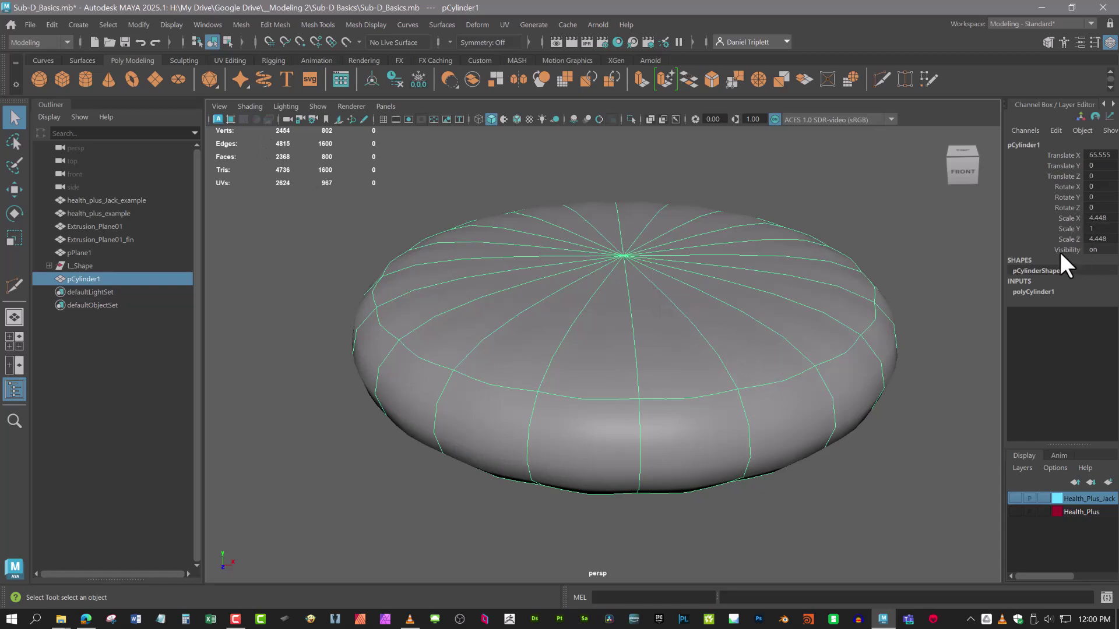
left_click_drag(632, 307, 685, 311, "alt")
left_click_drag(756, 308, 756, 349, "alt")
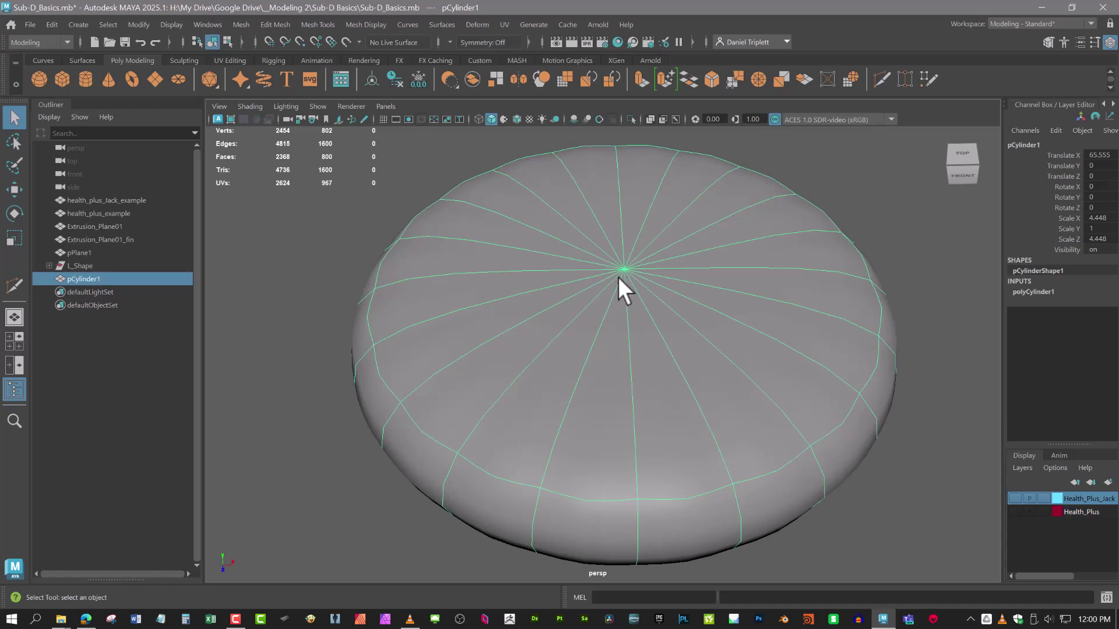
left_click_drag(666, 306, 687, 352, "alt")
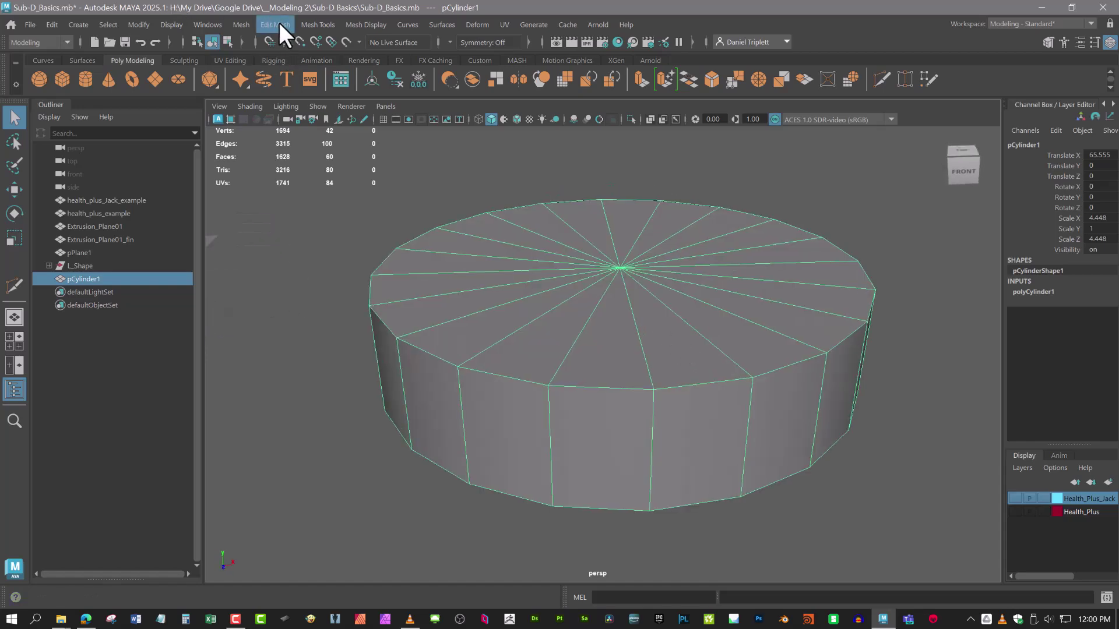
- Add supporting edge loops on both sides of the cylinder's top rim with Offset Edge Loop
left_click(329, 26)
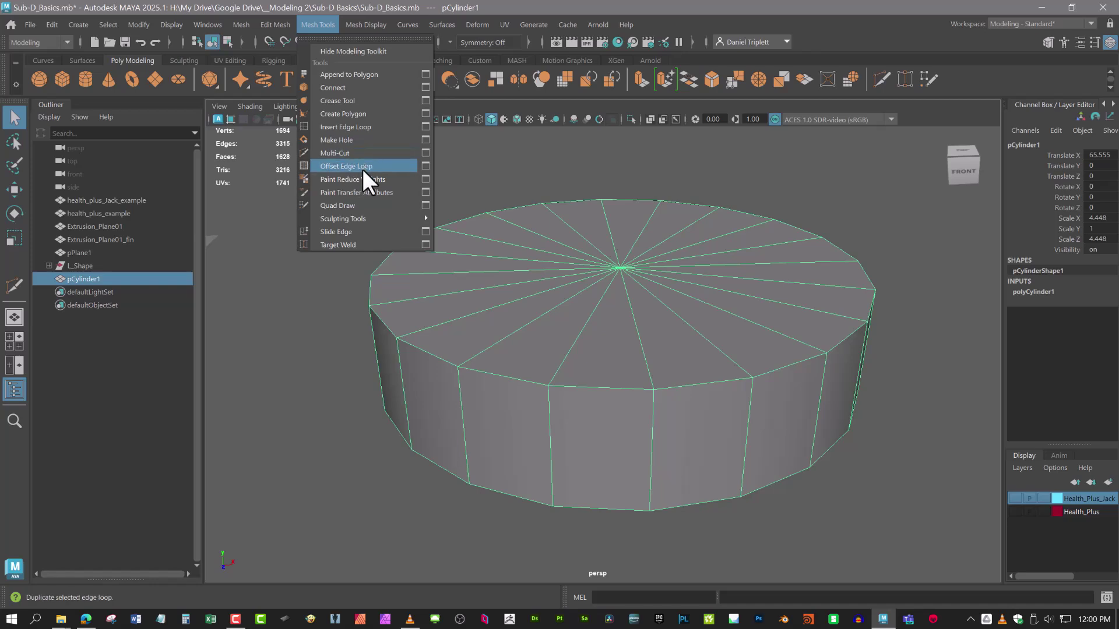
left_click(348, 165)
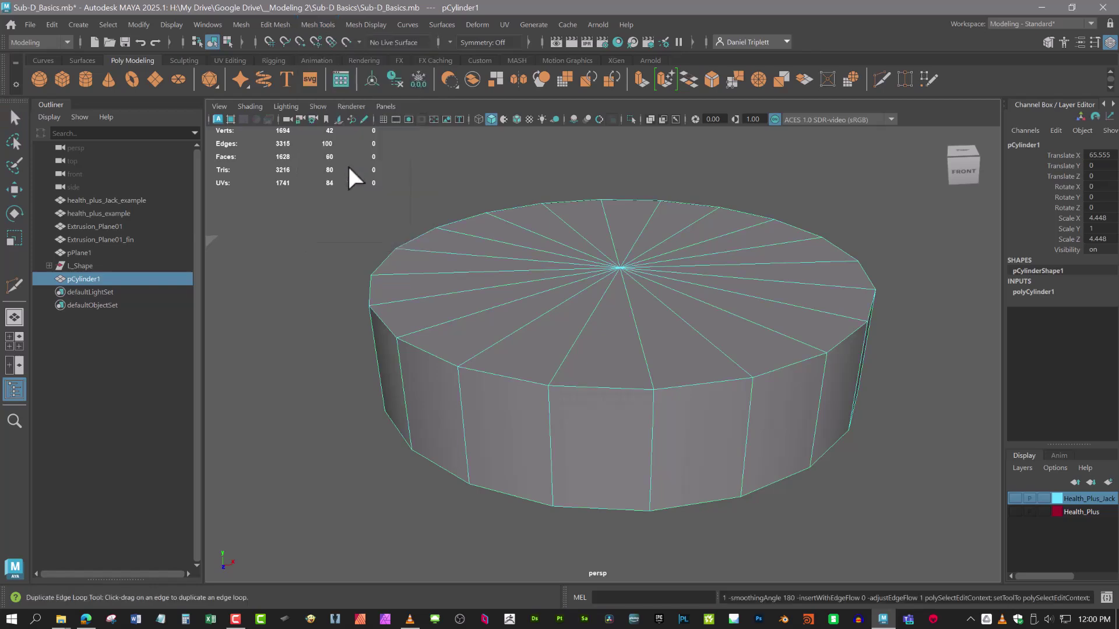
middle_click_drag(769, 382, 818, 338, "alt")
scroll(702, 335, "up", 3)
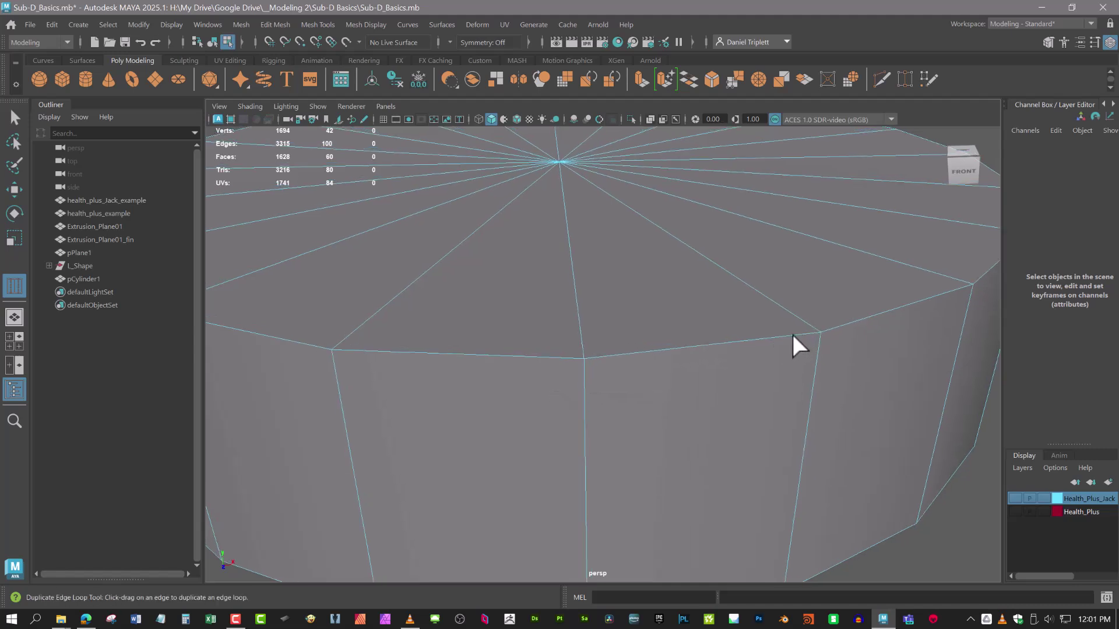
left_click(793, 336)
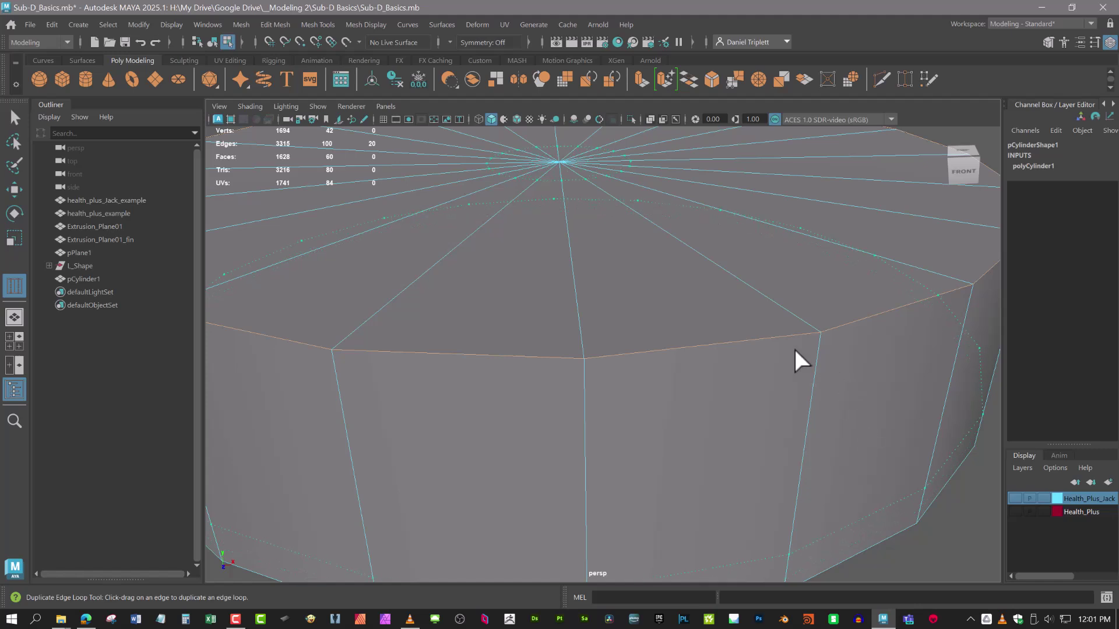
left_click(569, 326)
- Add offset edge loops close to both sides of the cylinder's bottom rim
left_click_drag(678, 419, 677, 390, "alt")
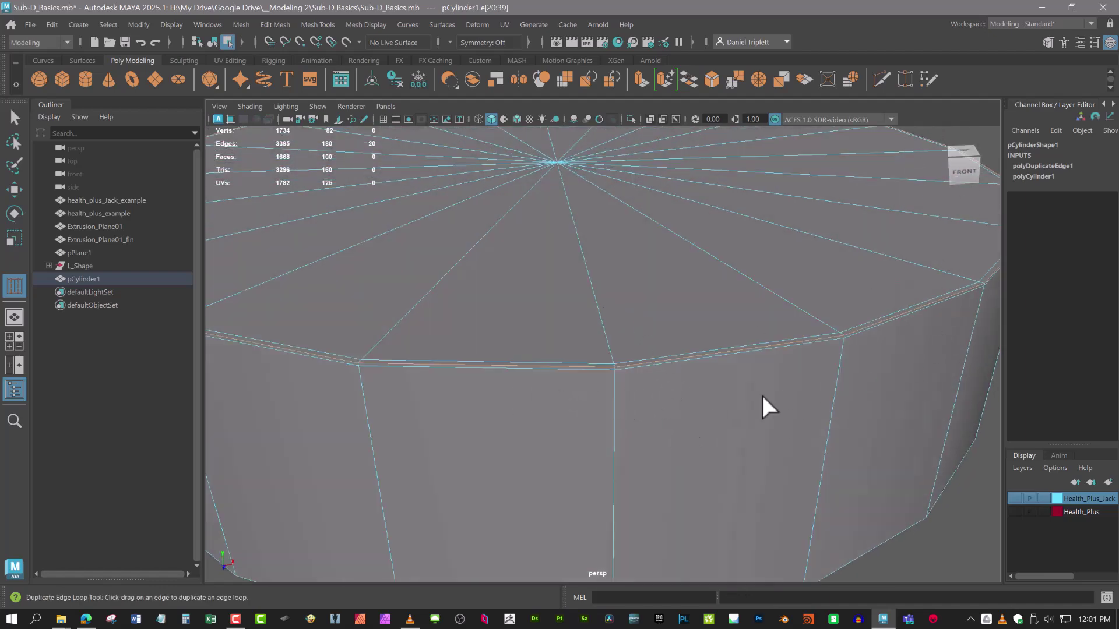
left_click_drag(716, 431, 698, 379, "alt")
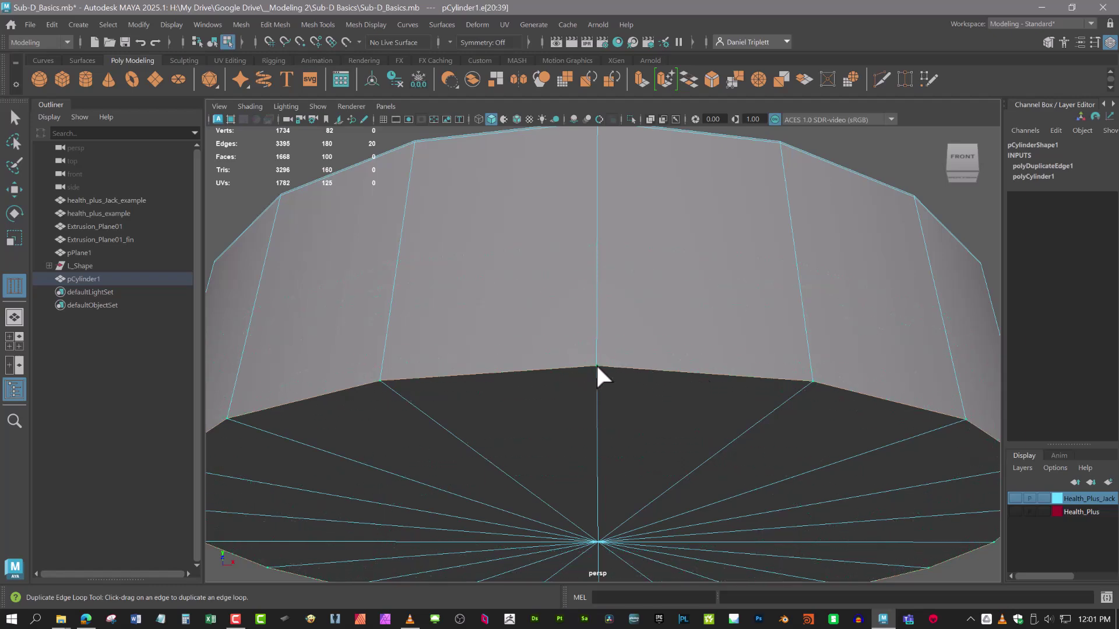
left_click_drag(597, 368, 720, 329)
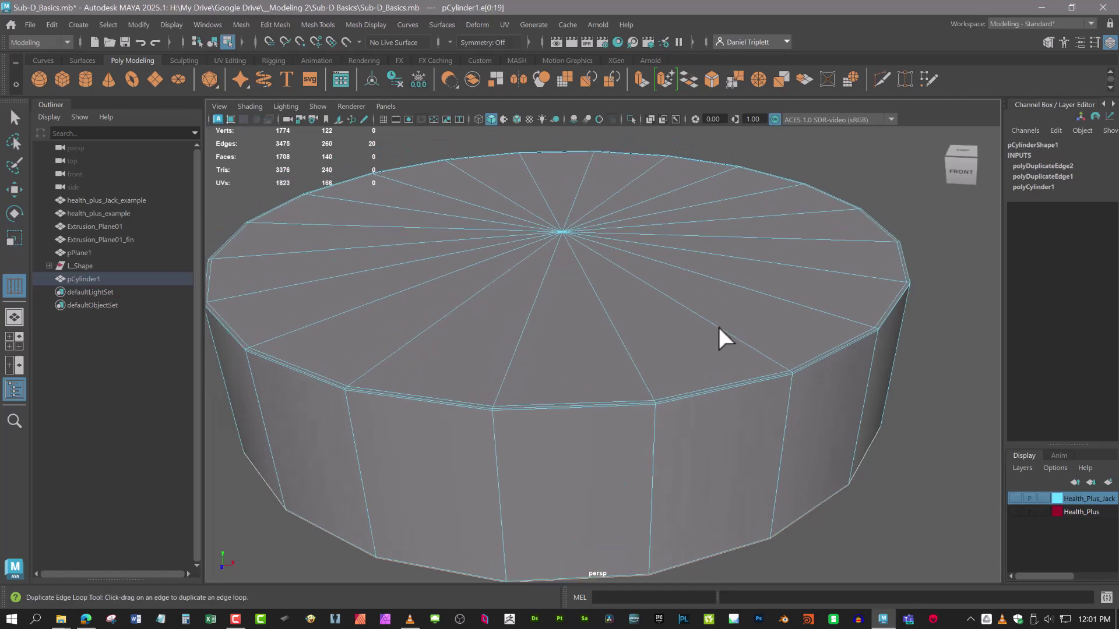
- Preview the cylinder with smoothing again and examine its rims and cap topology, both deselected and selected
key("3")
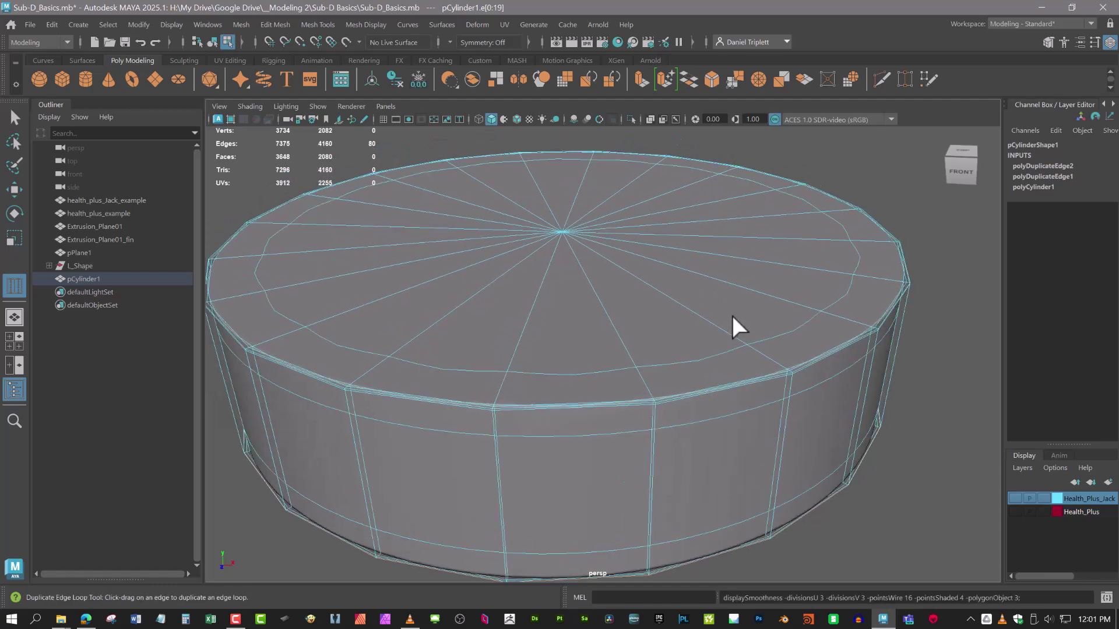
key("q")
right_click_drag(731, 316, 816, 215)
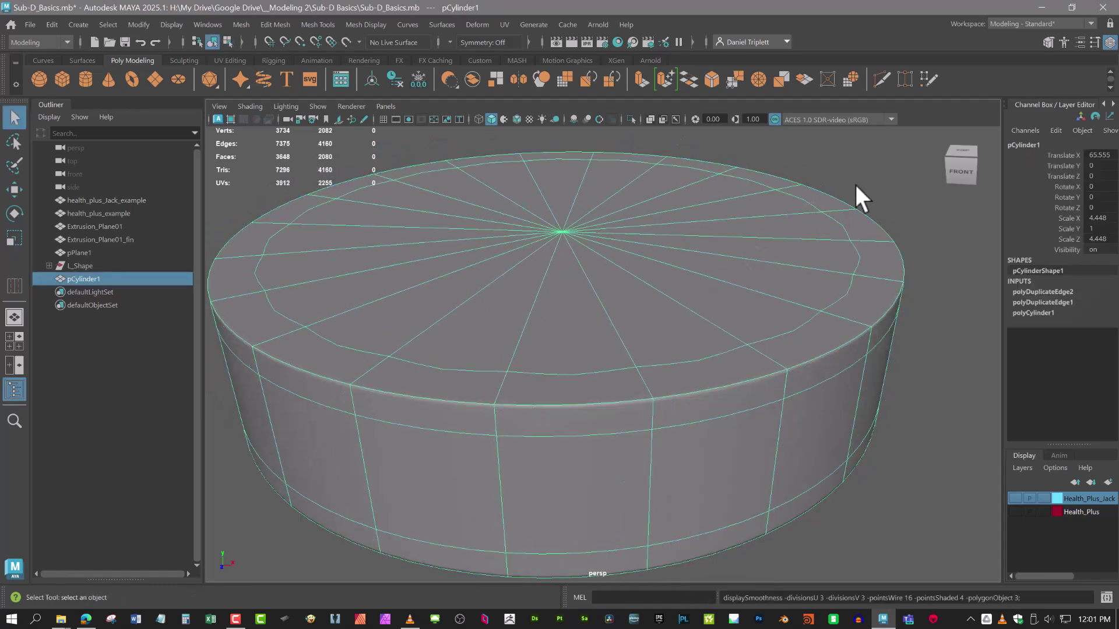
left_click(865, 183)
left_click_drag(864, 183, 761, 278, "alt")
middle_click_drag(762, 277, 773, 342, "alt")
left_click_drag(773, 342, 763, 366, "alt")
right_click_drag(764, 365, 729, 361, "alt")
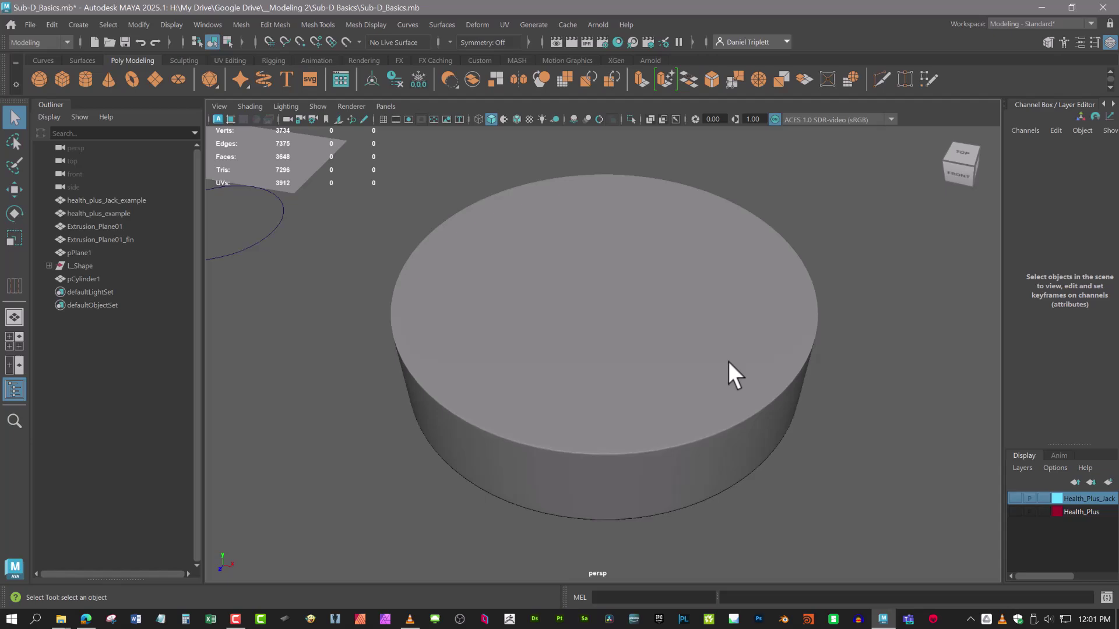
left_click(651, 350)
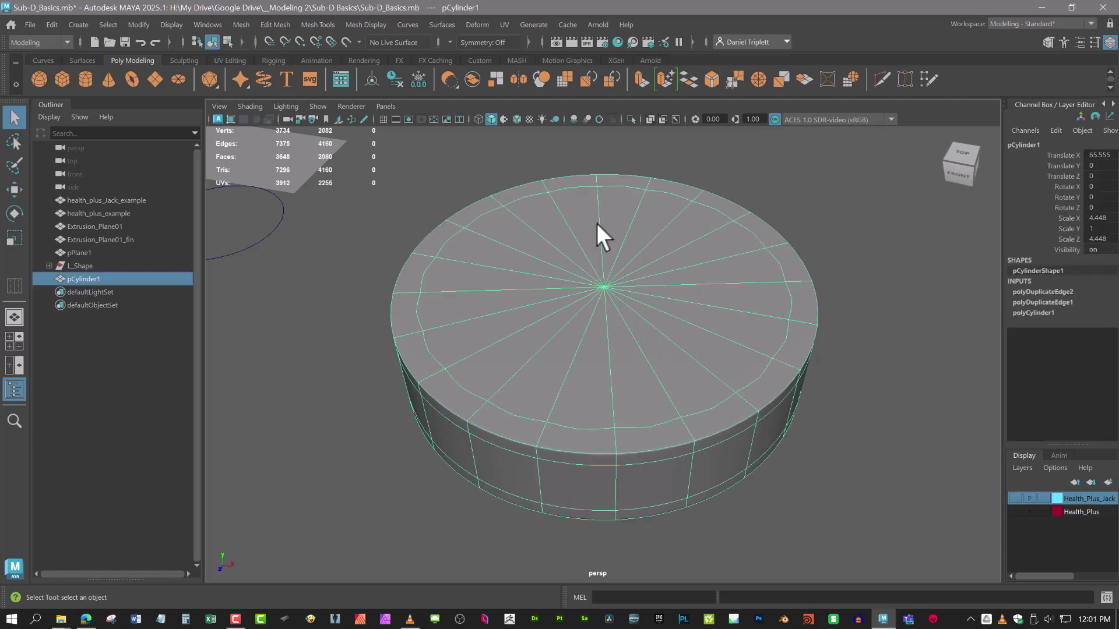
left_click_drag(603, 365, 707, 369, "alt")
left_click_drag(797, 385, 759, 385, "alt")
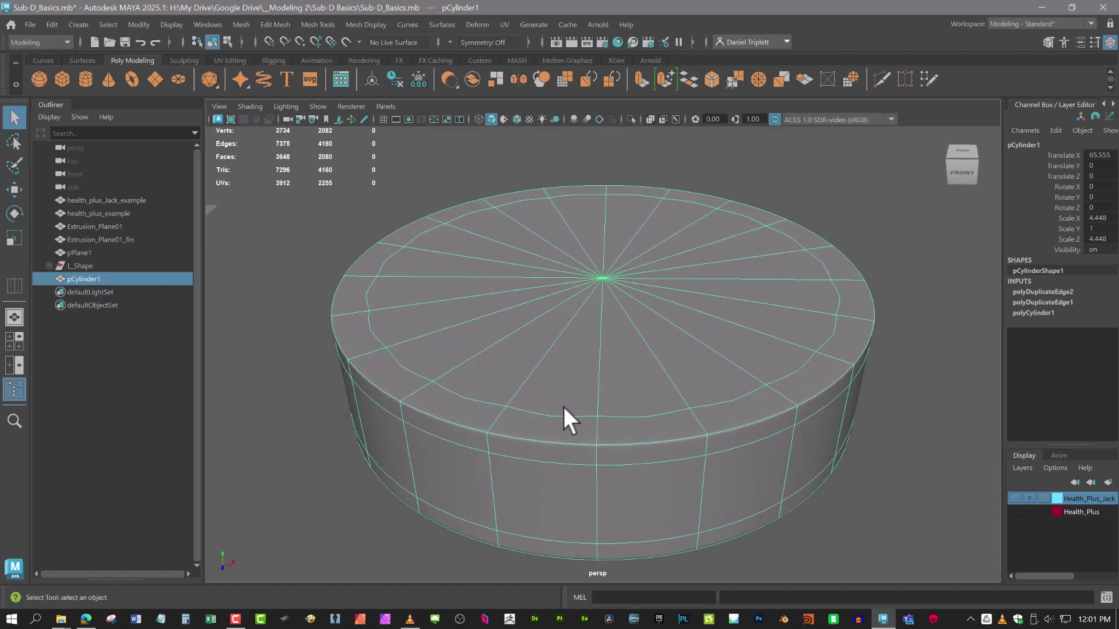
mouse_move(631, 377)
left_mouse_down("alt")
mouse_move(630, 303)
mouse_move(629, 377)
left_mouse_up("alt")
middle_click_drag(629, 377, 630, 395, "alt")
- Undo the offset edge loops on both of the cylinder's rims and turn off the smooth preview
left_click(746, 385, "ctrl")
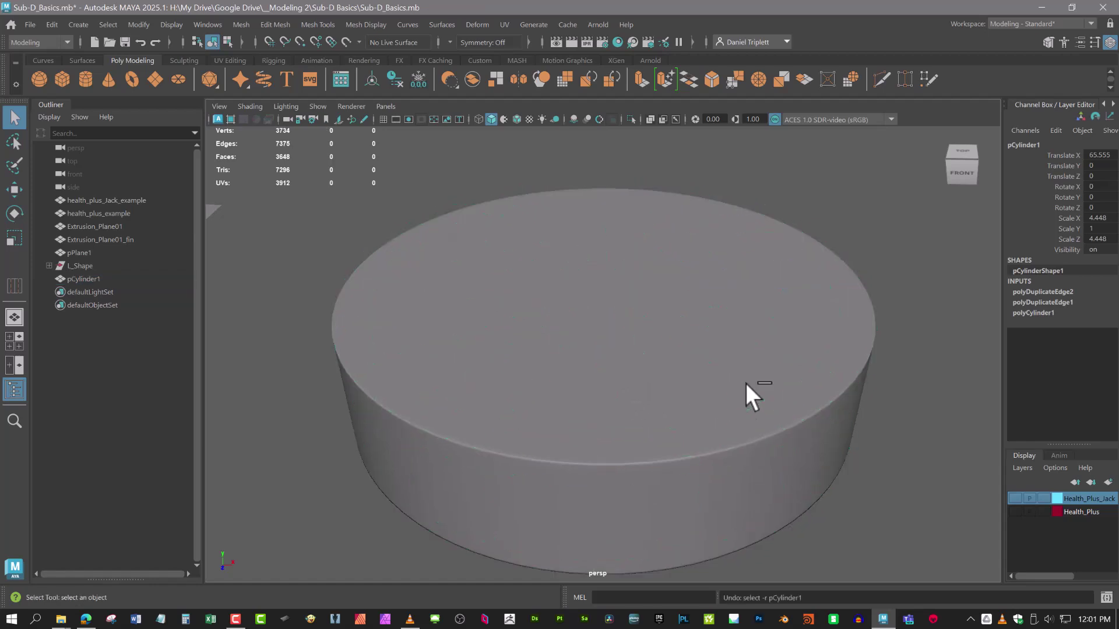
key("ctrl+z")
key("ctrl+z")
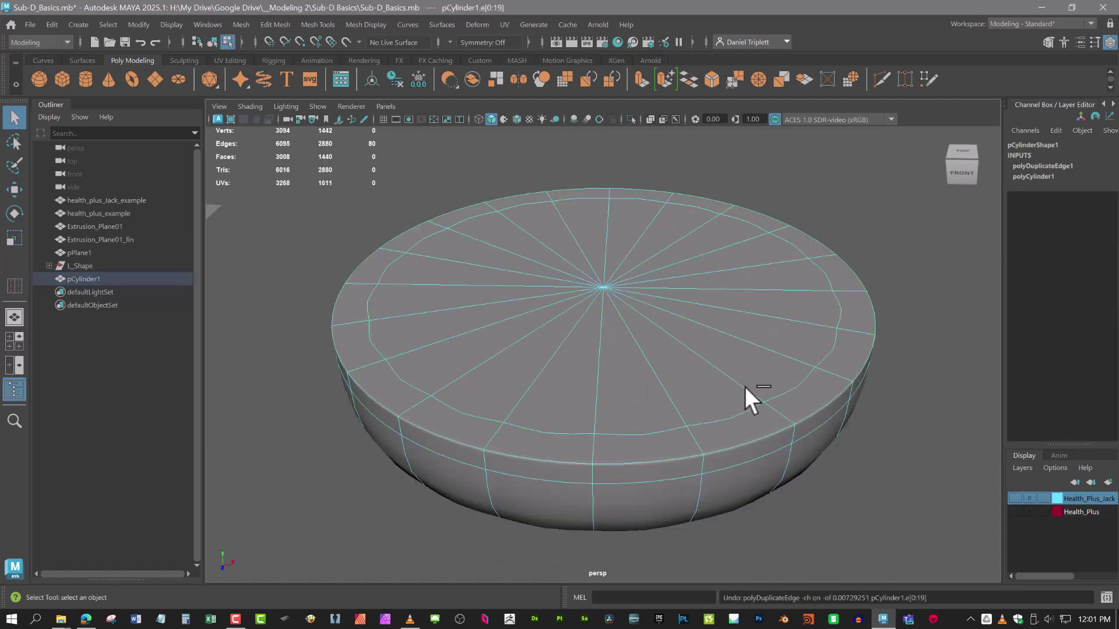
key("ctrl+z")
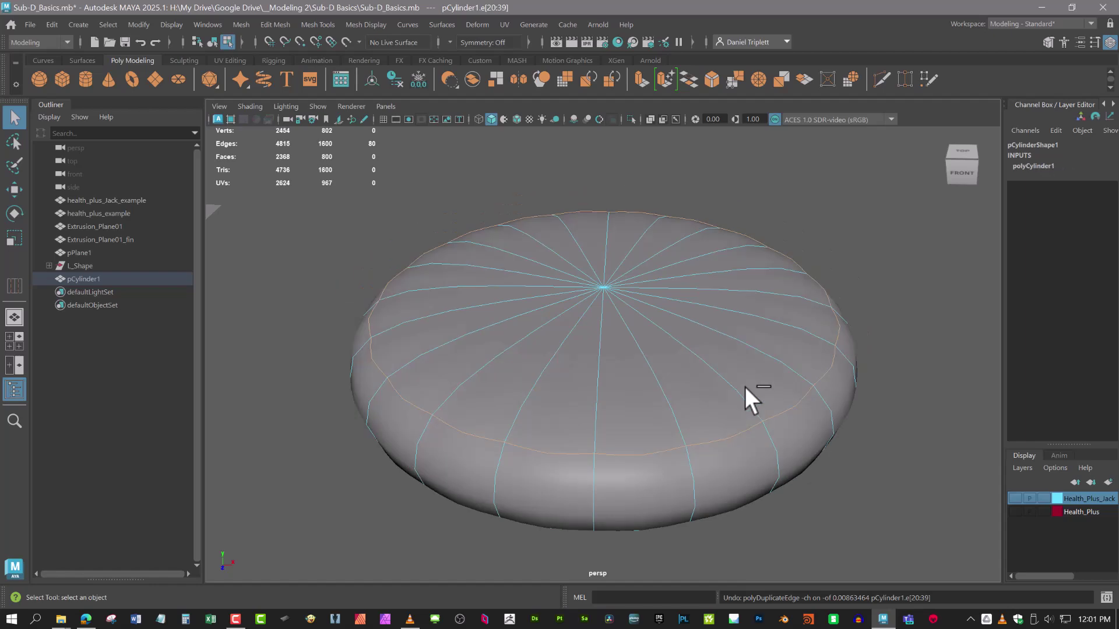
key("1")
- Extrude the cylinder's top and bottom cap faces with an Offset of 0.4 to inset them
left_click_drag(745, 386, 645, 312, "alt")
middle_click_drag(646, 312, 686, 436, "alt")
right_click_drag(686, 436, 688, 272)
left_click_drag(603, 375, 641, 303)
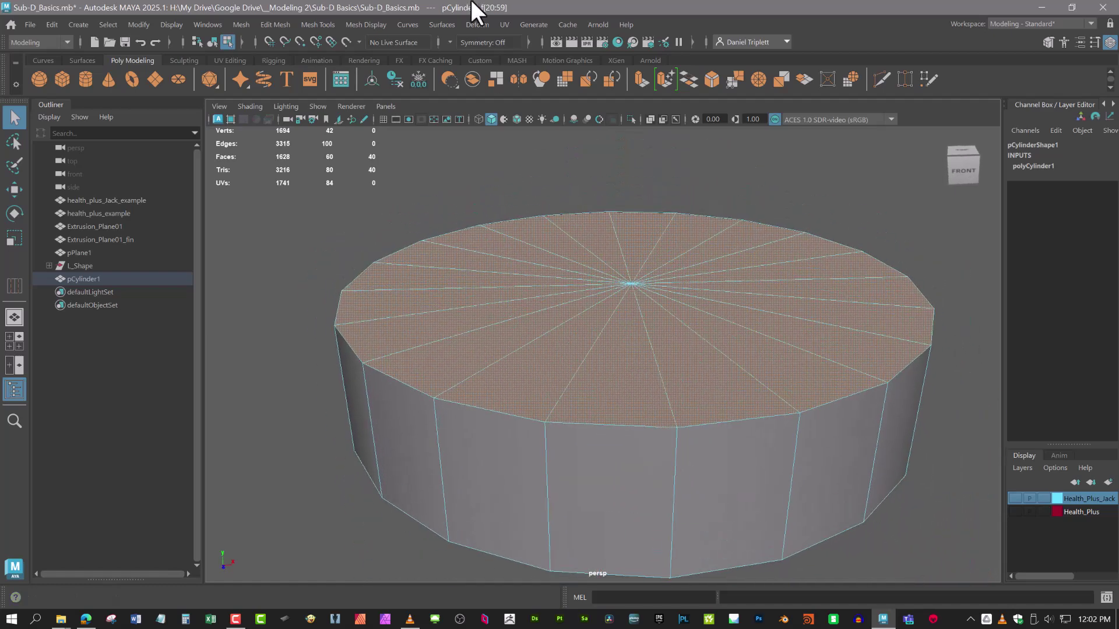
left_click(642, 78)
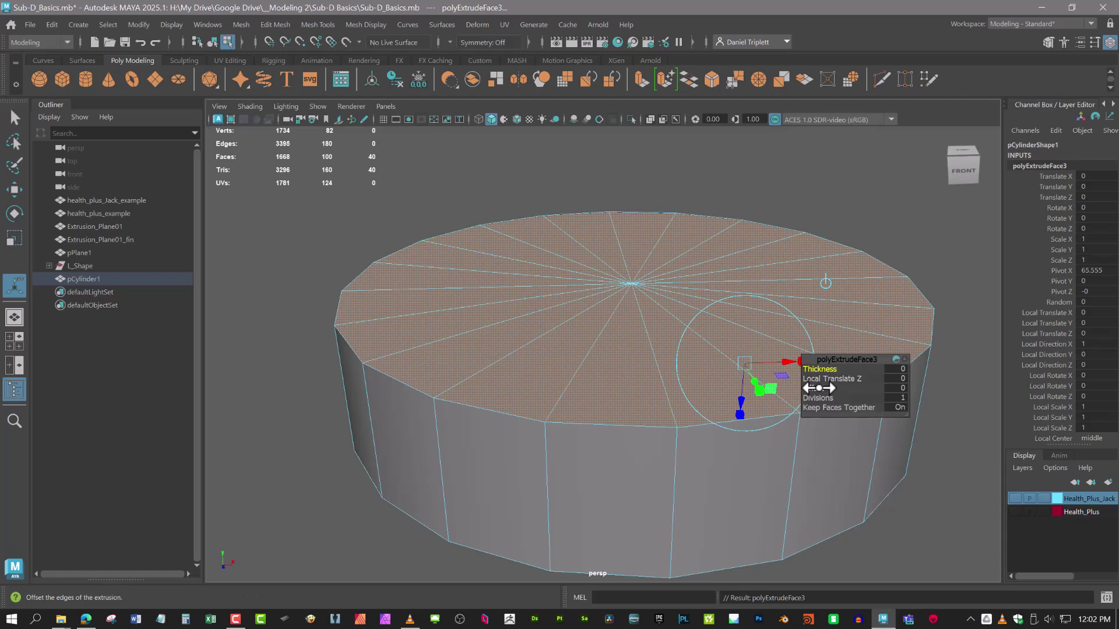
left_click_drag(817, 387, 820, 388)
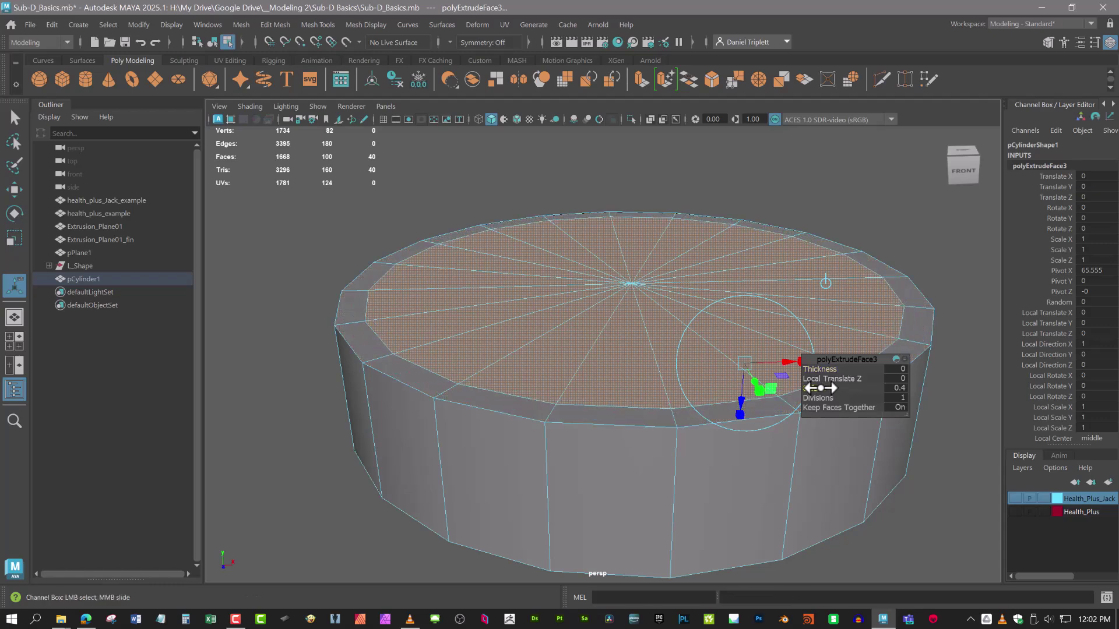
- Delete the triangular faces inside the inset rings on both of the cylinder's caps
left_click_drag(670, 270, 670, 312, "alt")
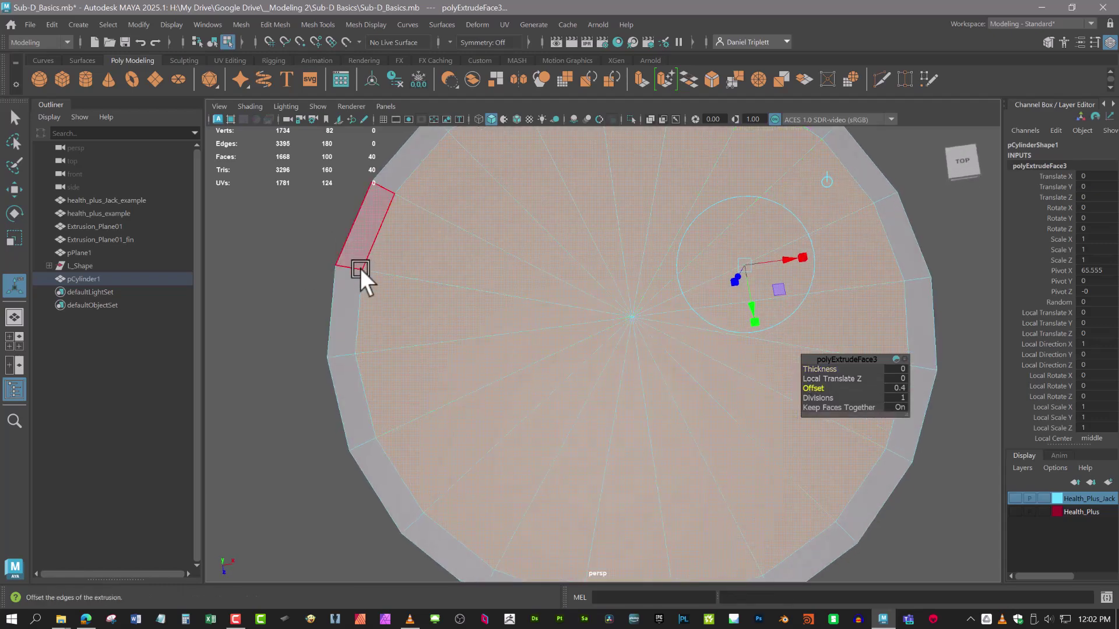
left_click_drag(478, 316, 479, 292, "alt")
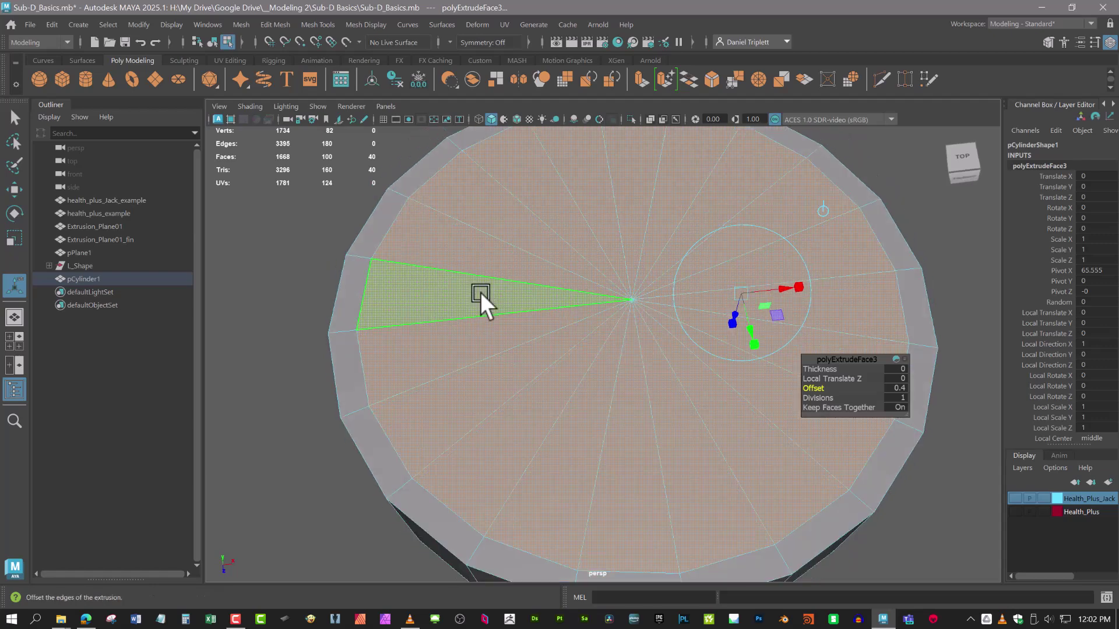
key("Delete")
right_click_drag(530, 282, 550, 424, "alt")
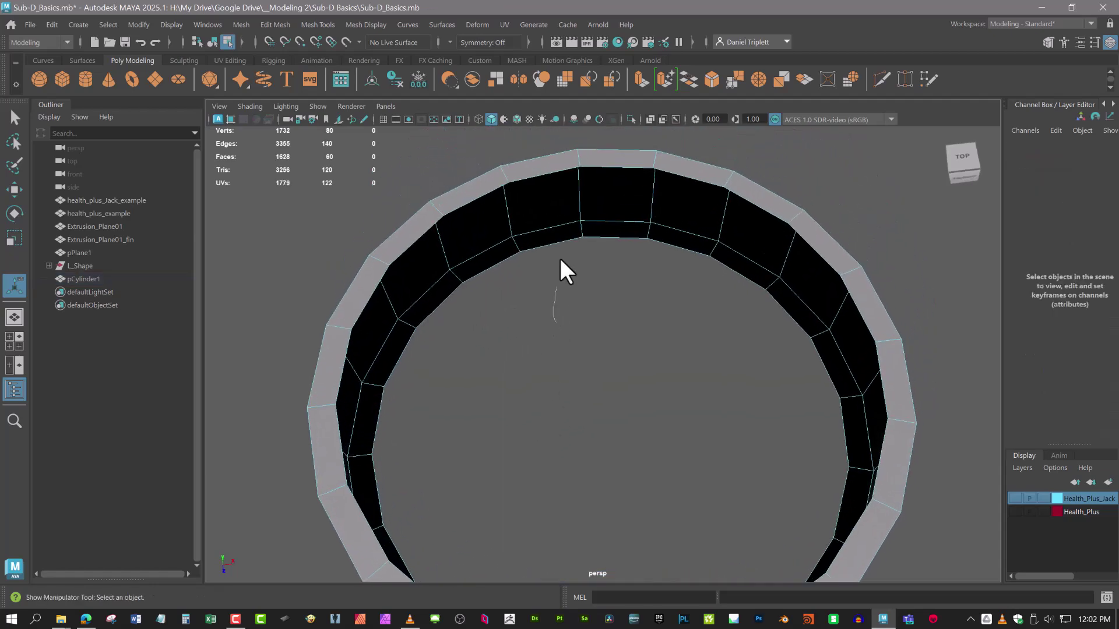
- Select the border edge loop of the cylinder's top opening and close it with Fill Hole
right_click_drag(556, 241, 560, 204)
double_click(564, 167)
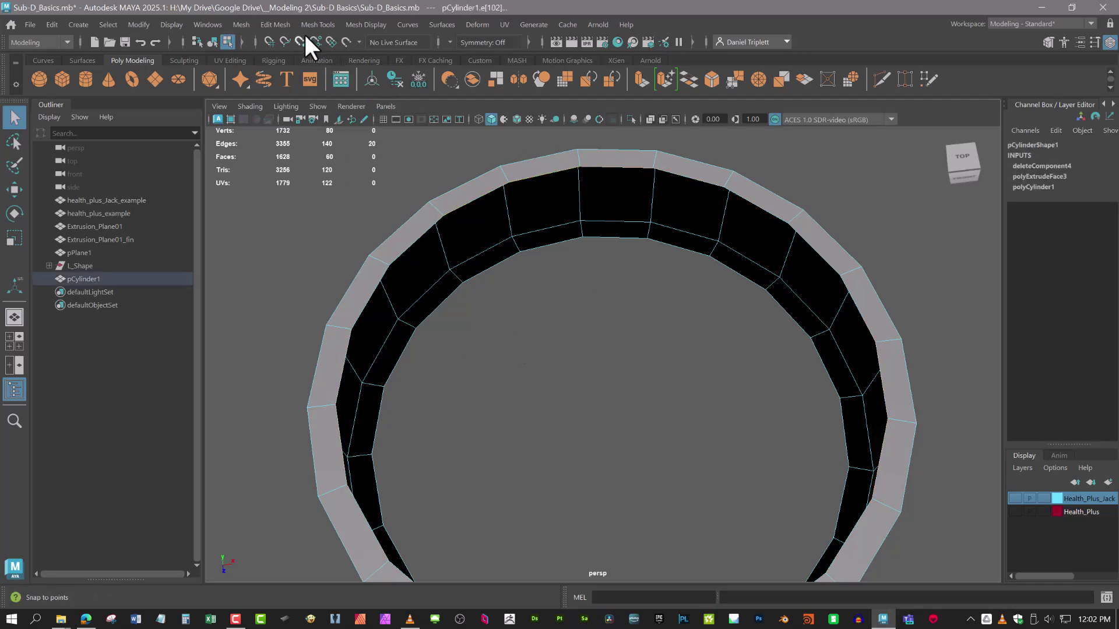
left_click(243, 24)
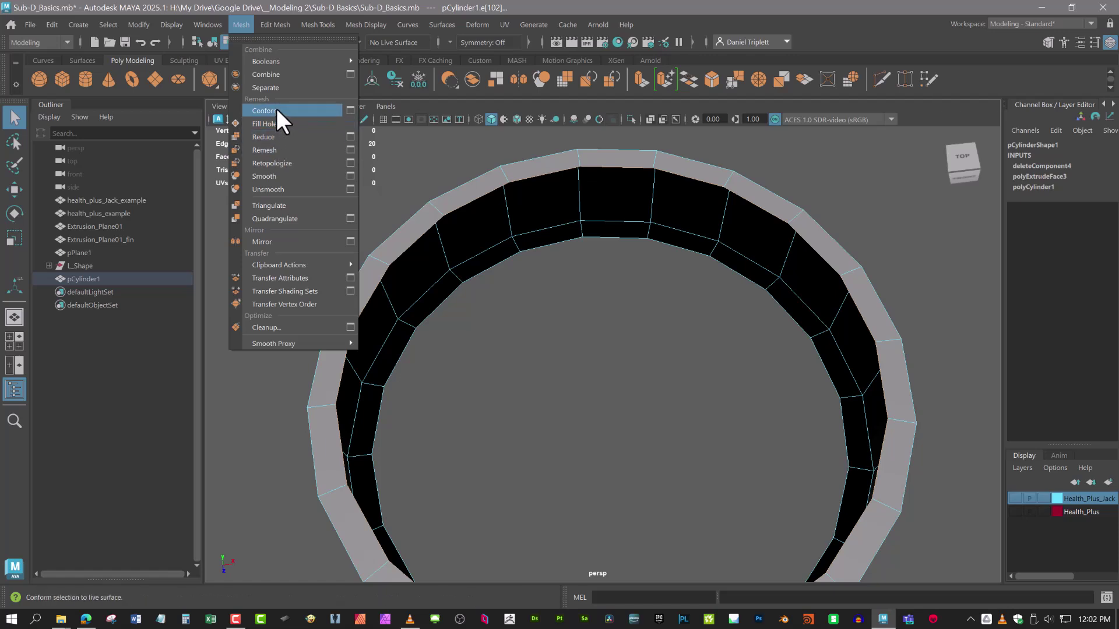
left_click(275, 124)
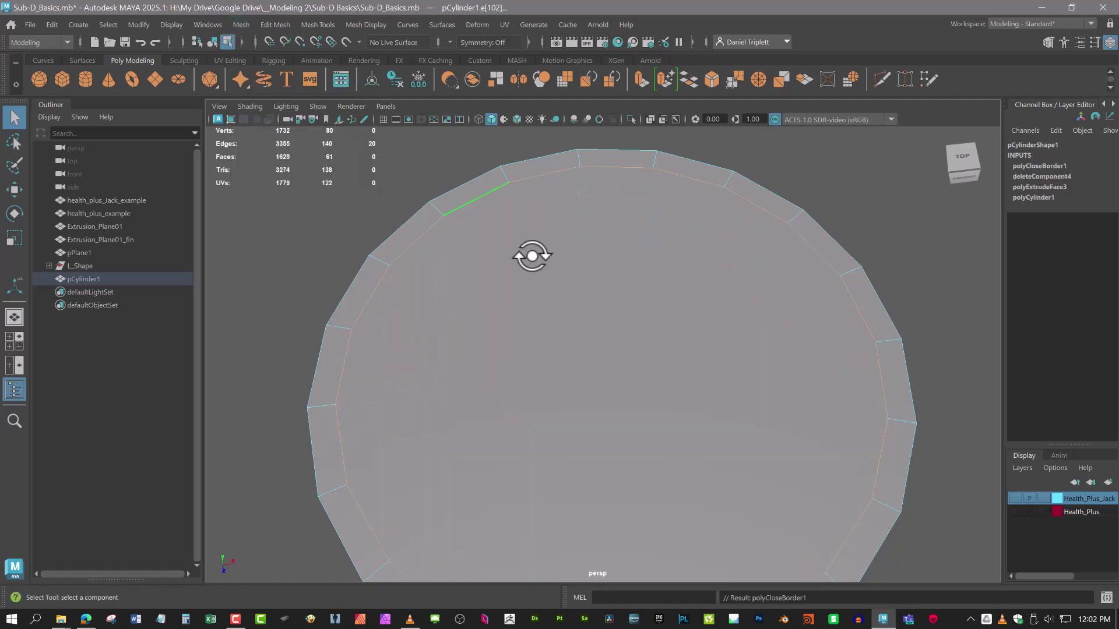
- Cut an edge across the filled top cap with Multi-Cut, joining the front and back vertices of its inner ring
left_click_drag(529, 255, 587, 283, "alt")
scroll(581, 227, "down", 8)
key("w")
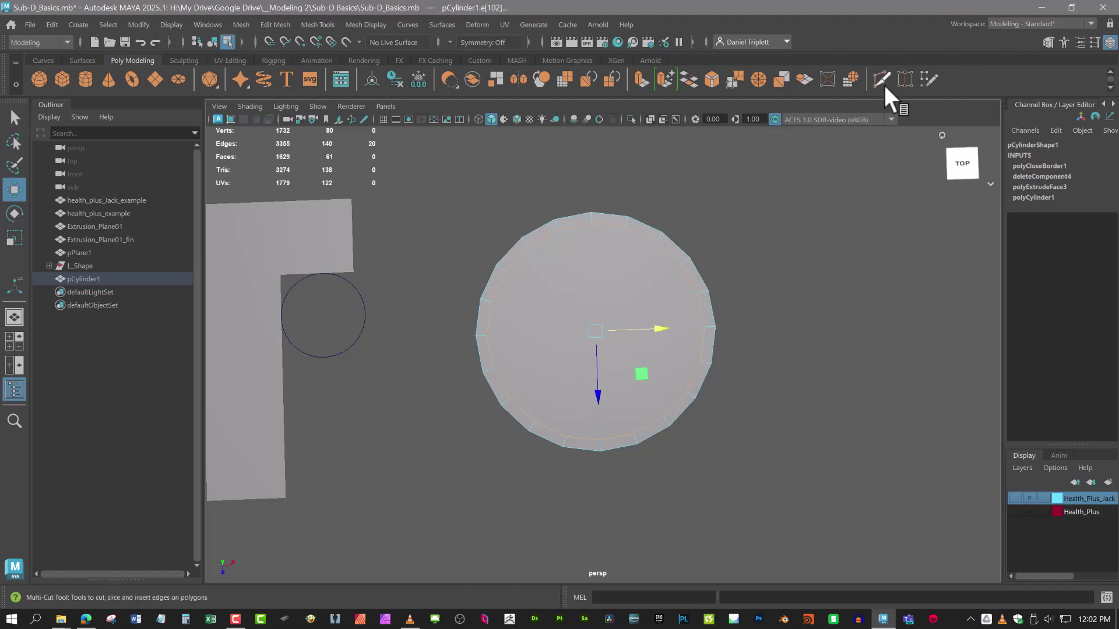
right_click_drag(714, 333, 599, 437, "shift")
left_click(598, 438)
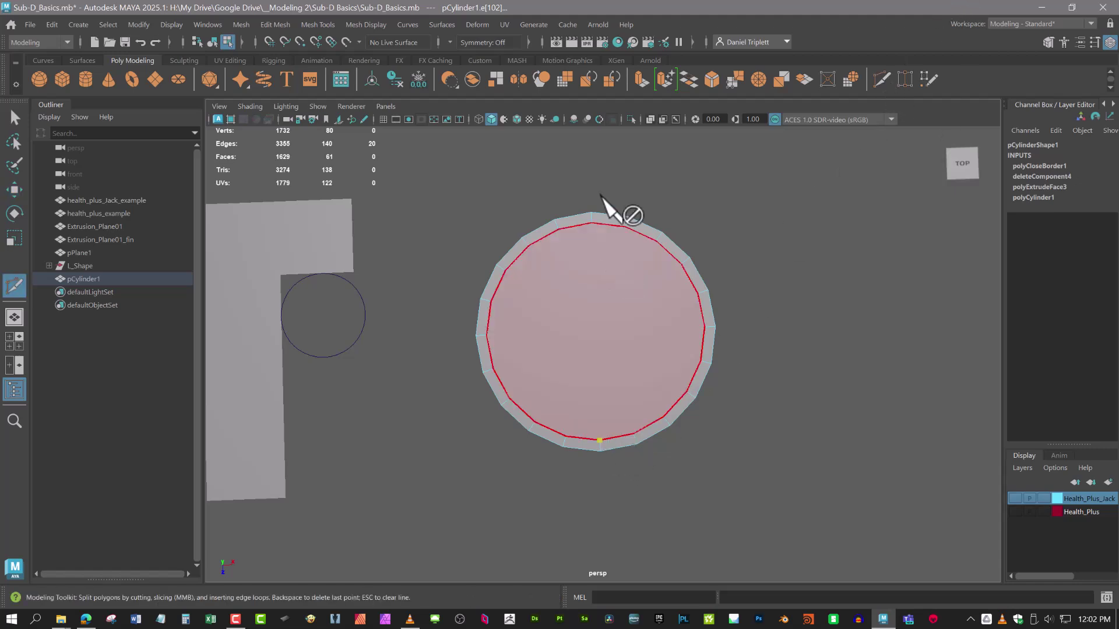
left_click(591, 223)
key("Return")
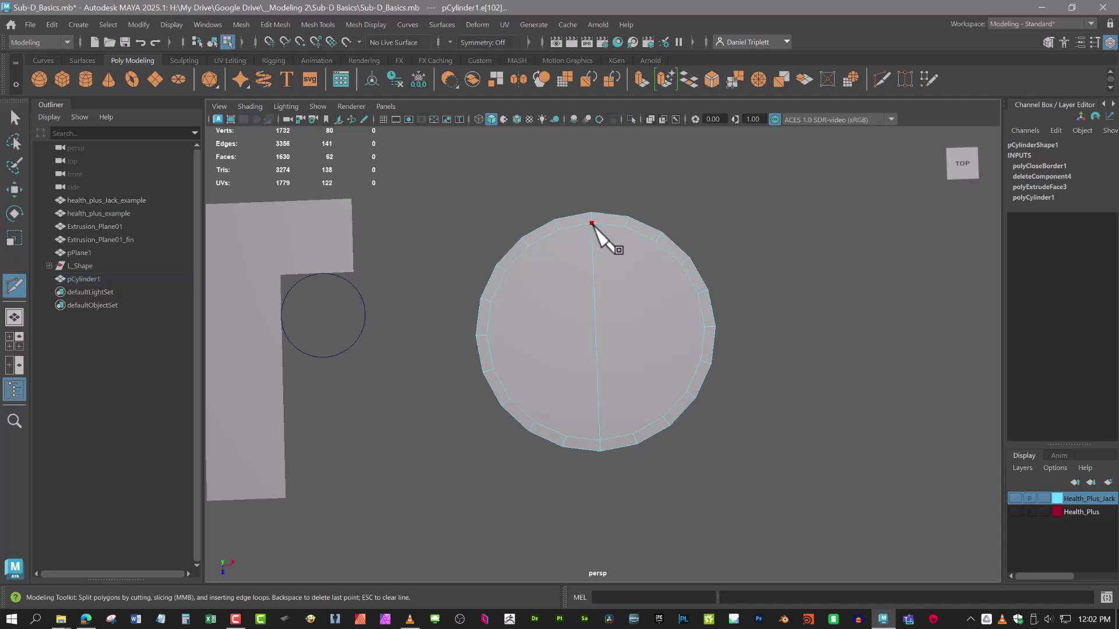
- Cut a second edge across the top cap, perpendicular to the first, joining the inner ring's opposite side vertices
left_click(704, 327)
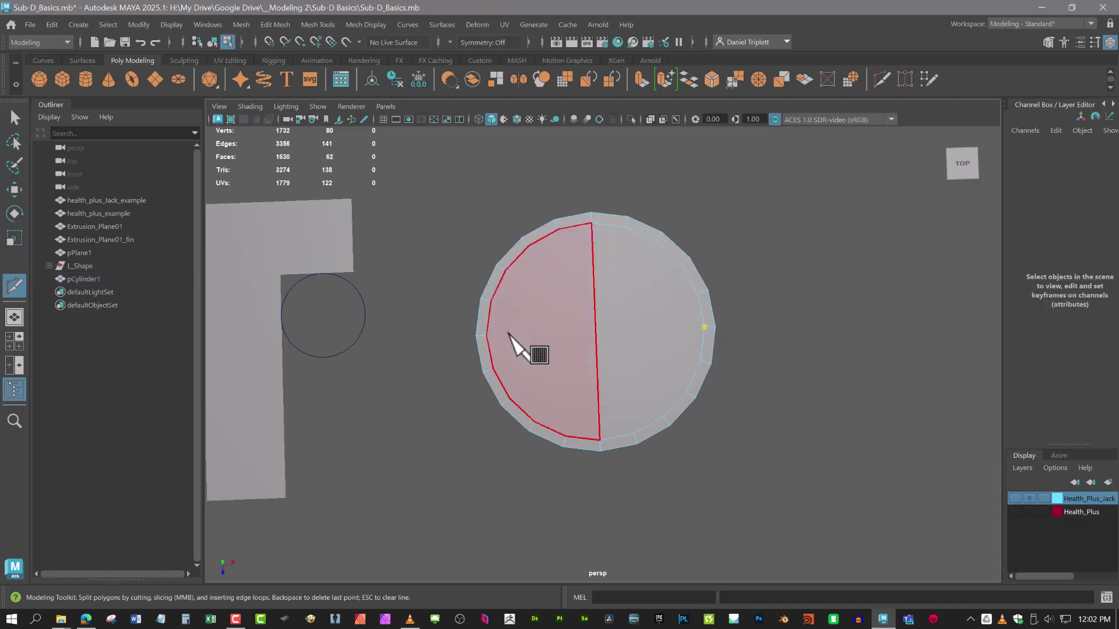
left_click(487, 335)
key("Return")
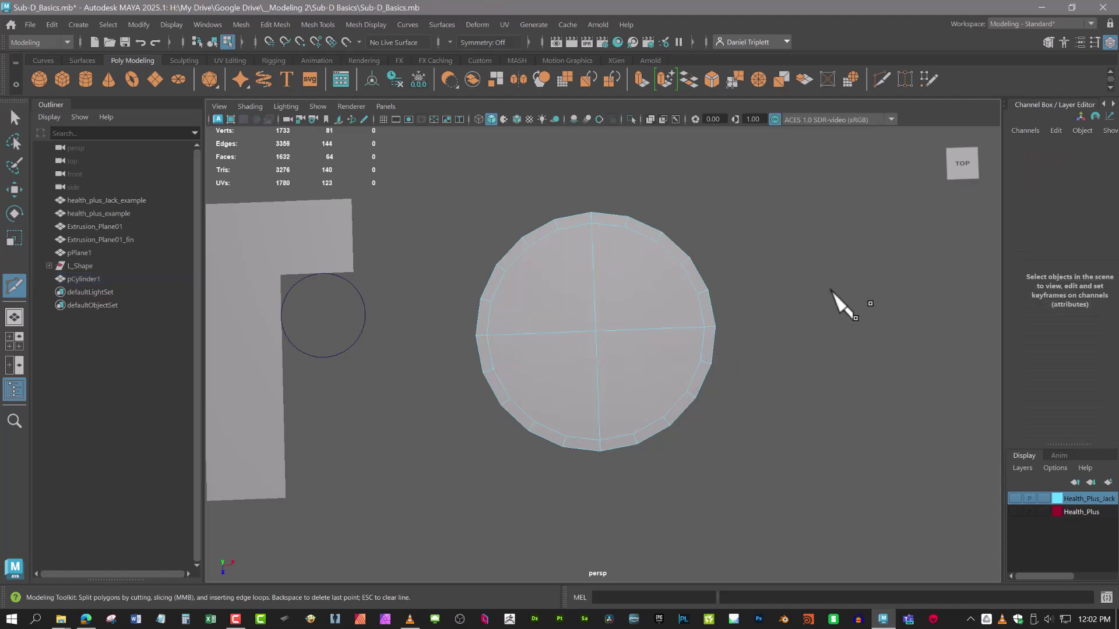
middle_click_drag(837, 300, 810, 289, "alt")
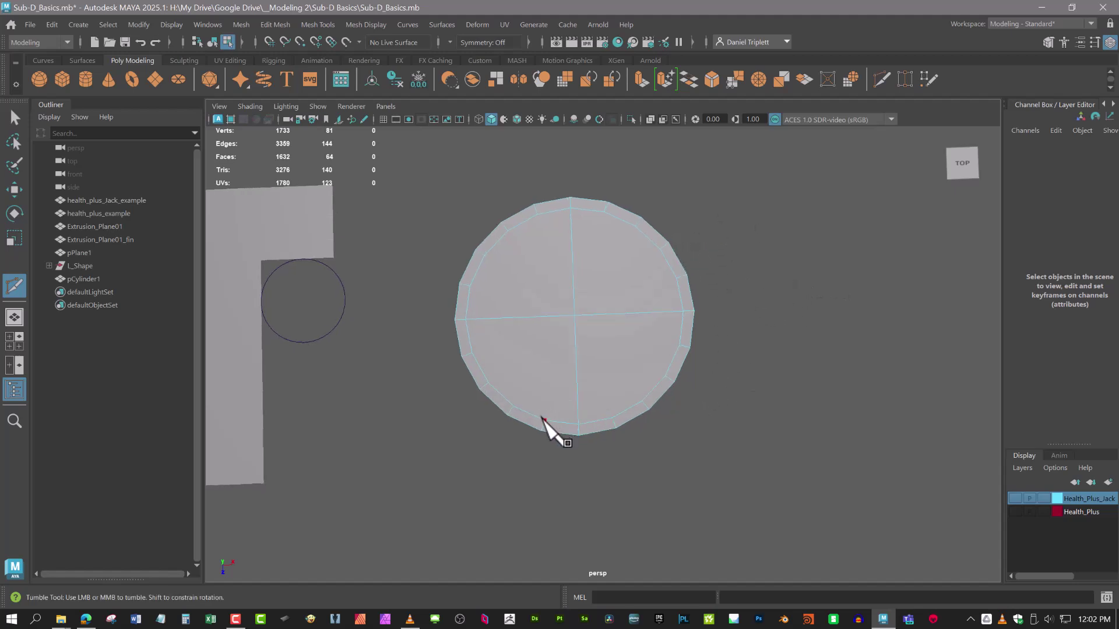
- Cut two front-to-back edges across the top cap with Multi-Cut, one on each side of the central edge, joining opposite inner-ring vertices
scroll(644, 404, "down", 6)
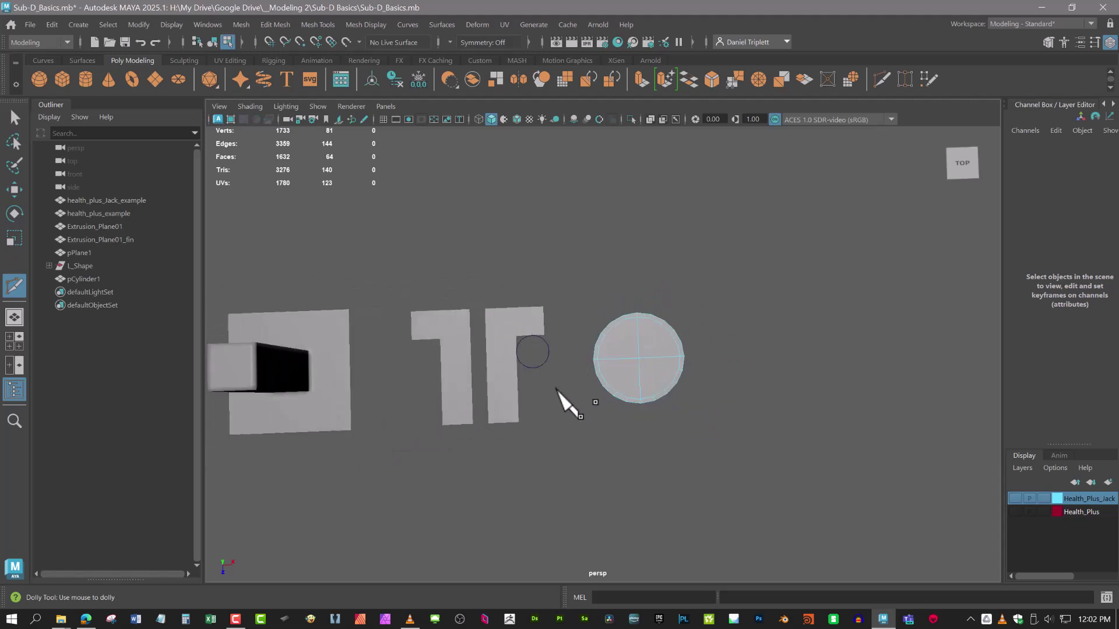
middle_click_drag(556, 389, 822, 368, "alt")
middle_click_drag(687, 368, 553, 411, "alt")
scroll(757, 446, "up", 3)
middle_click_drag(781, 442, 631, 519, "alt")
scroll(650, 408, "up", 5)
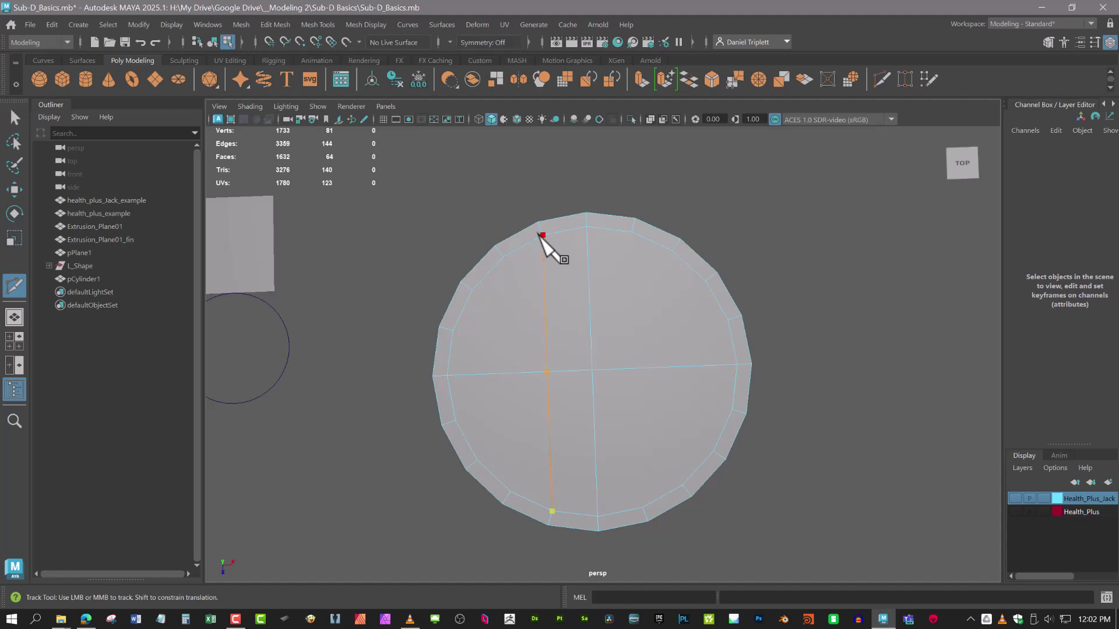
left_click(542, 234)
key("Return")
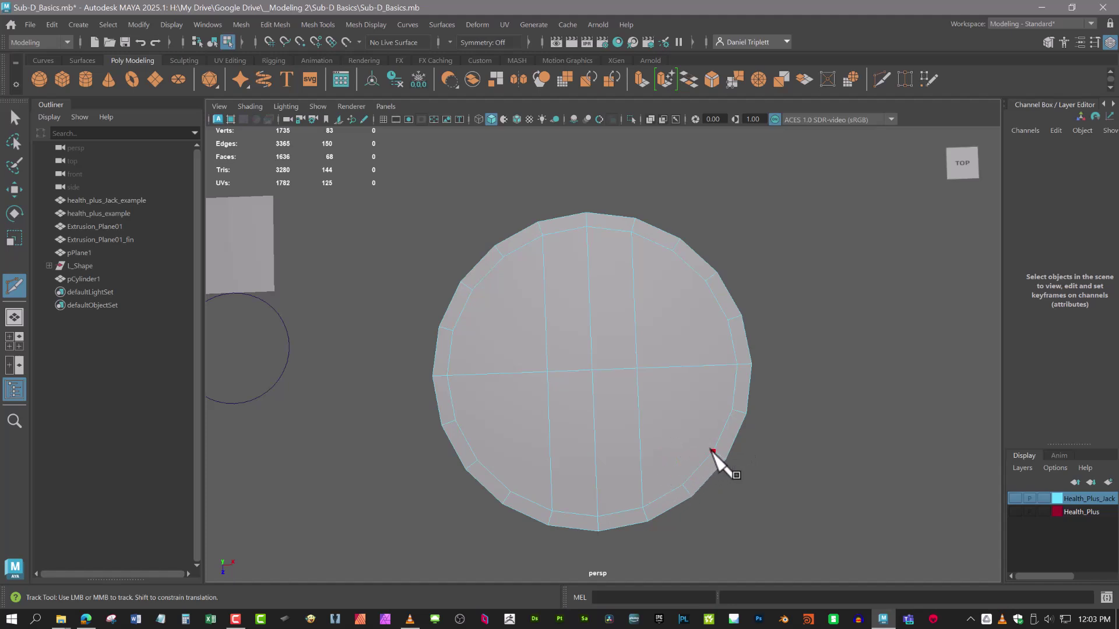
- Cut two side-to-side edges across the top cap, one in front of and one behind the central crosswise edge
left_click(731, 410)
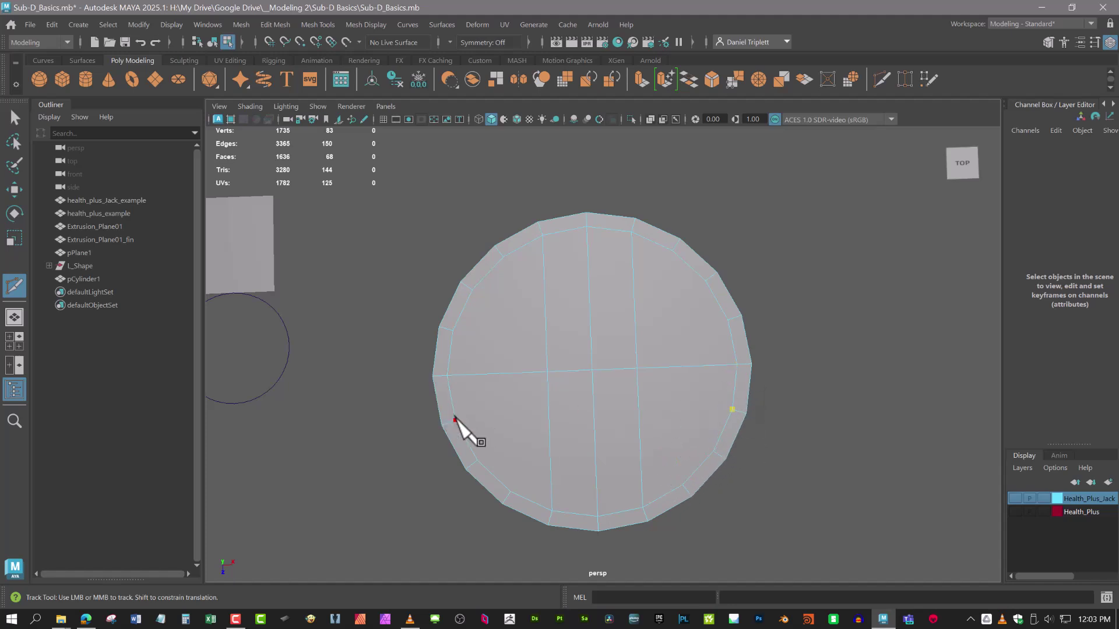
left_click(455, 420)
key("Return")
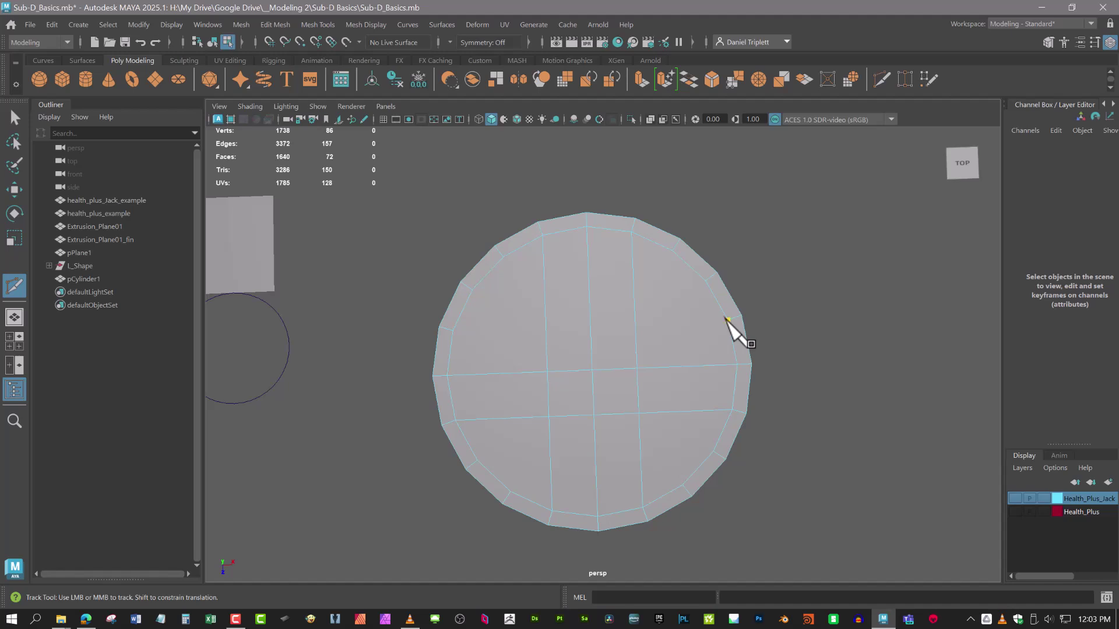
left_click(453, 330)
key("Return")
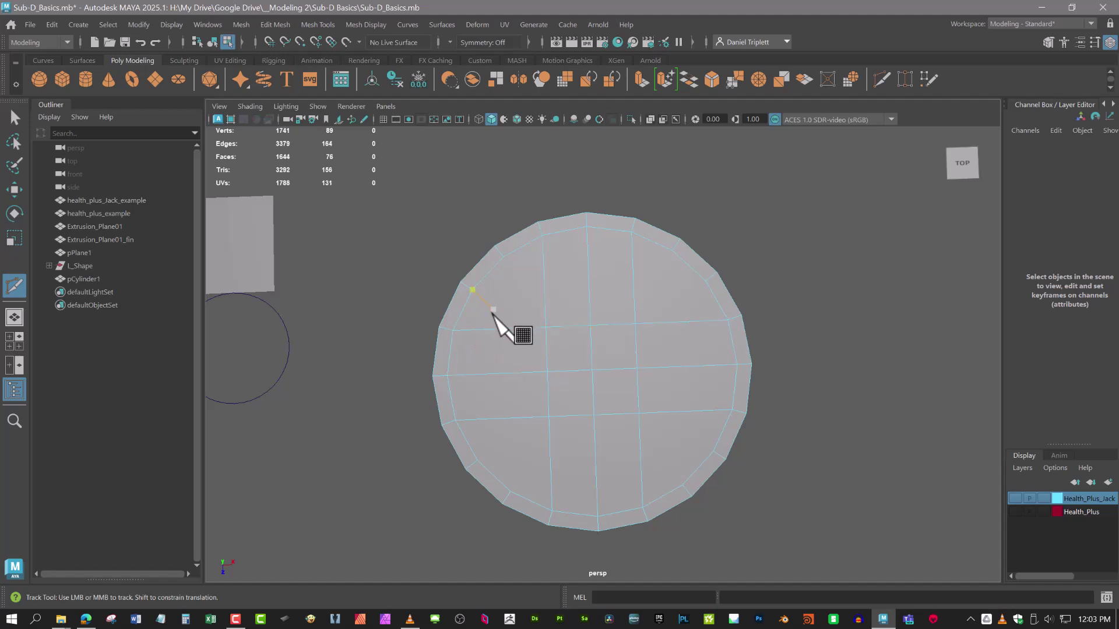
- Cut the outermost two side-to-side edges across the top cap, joining the next pairs of inner-ring vertices at its back and front
left_click(503, 256)
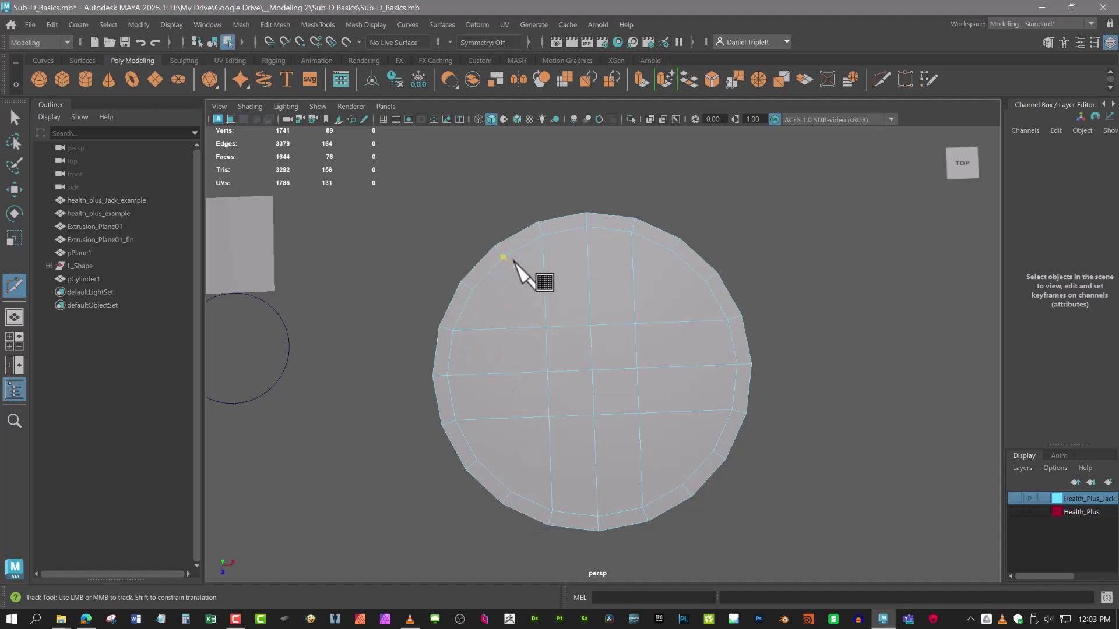
key("BackSpace")
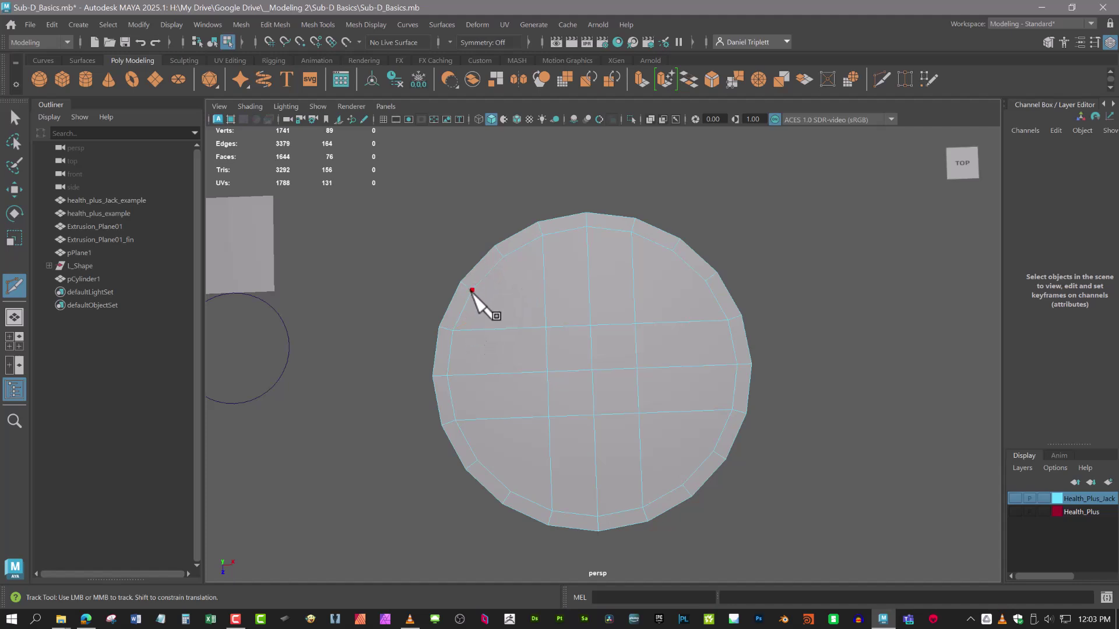
left_click(470, 288)
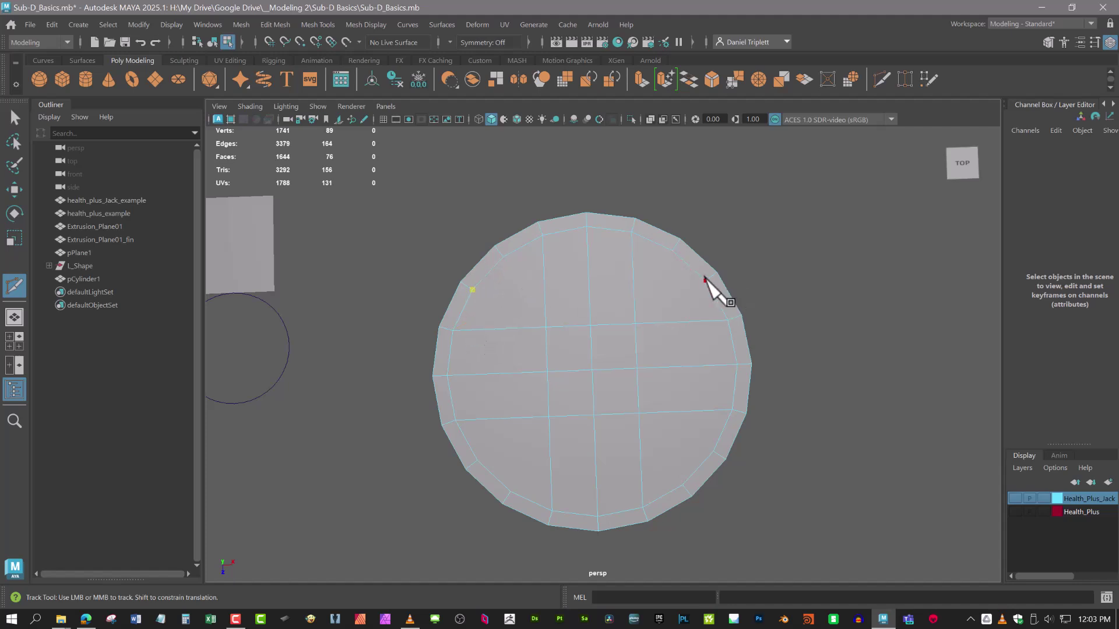
left_click(705, 280)
key("Return")
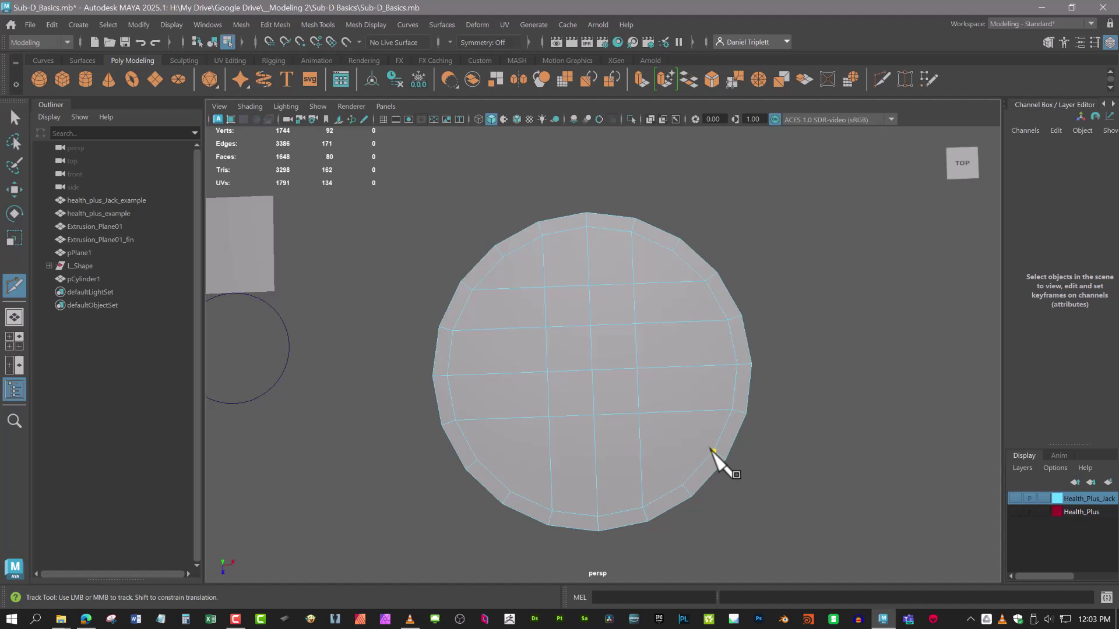
left_click(712, 450)
left_click(477, 460)
key("Return")
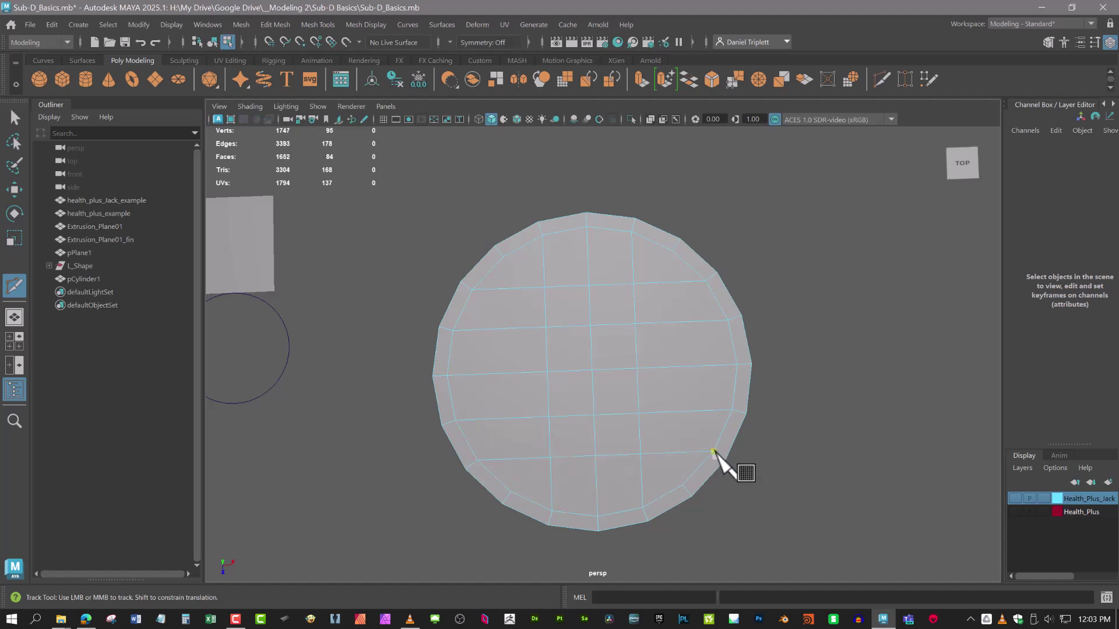
- Select the interior grid vertices of the top cap and apply Average Vertices seven times to even out their spacing
scroll(725, 454, "down", 3)
left_click_drag(725, 450, 688, 449, "alt")
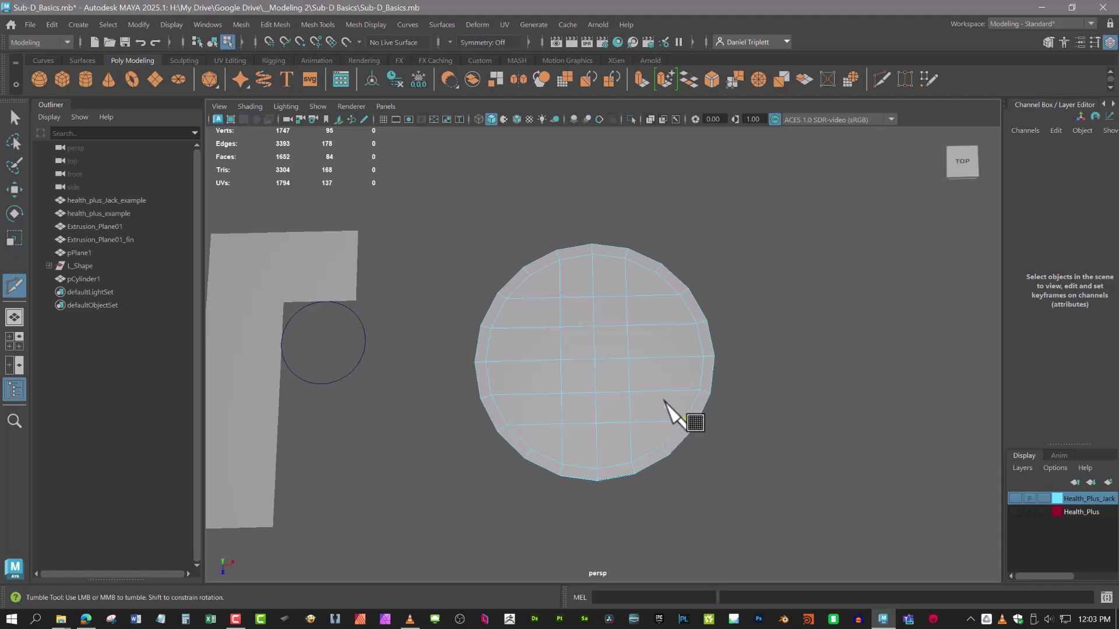
key("w")
right_click_drag(635, 248, 571, 243)
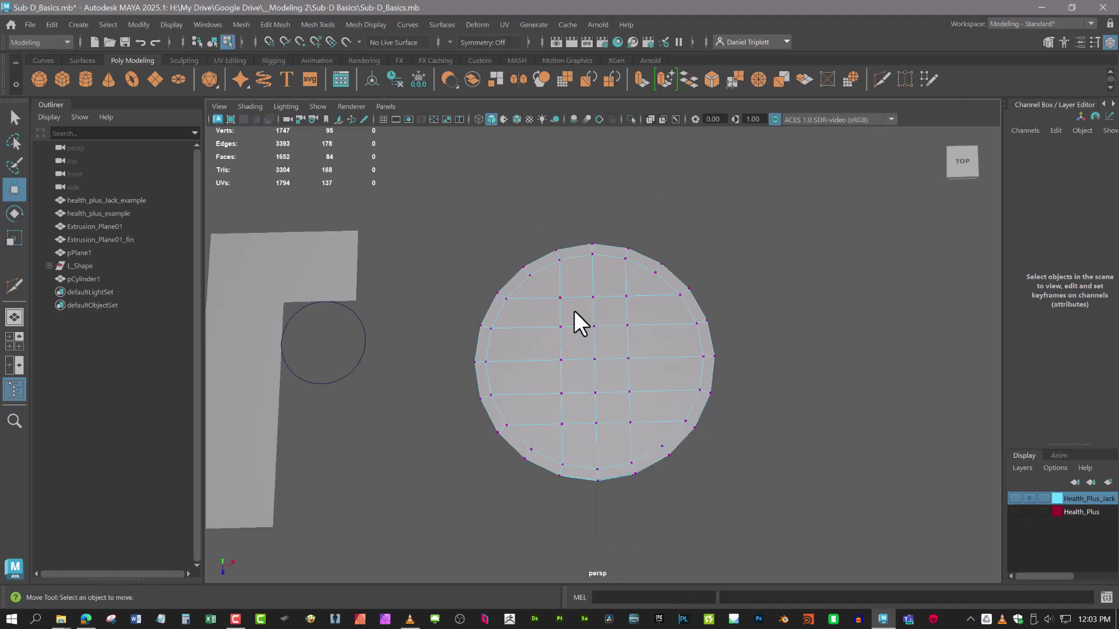
left_click_drag(555, 297, 642, 430)
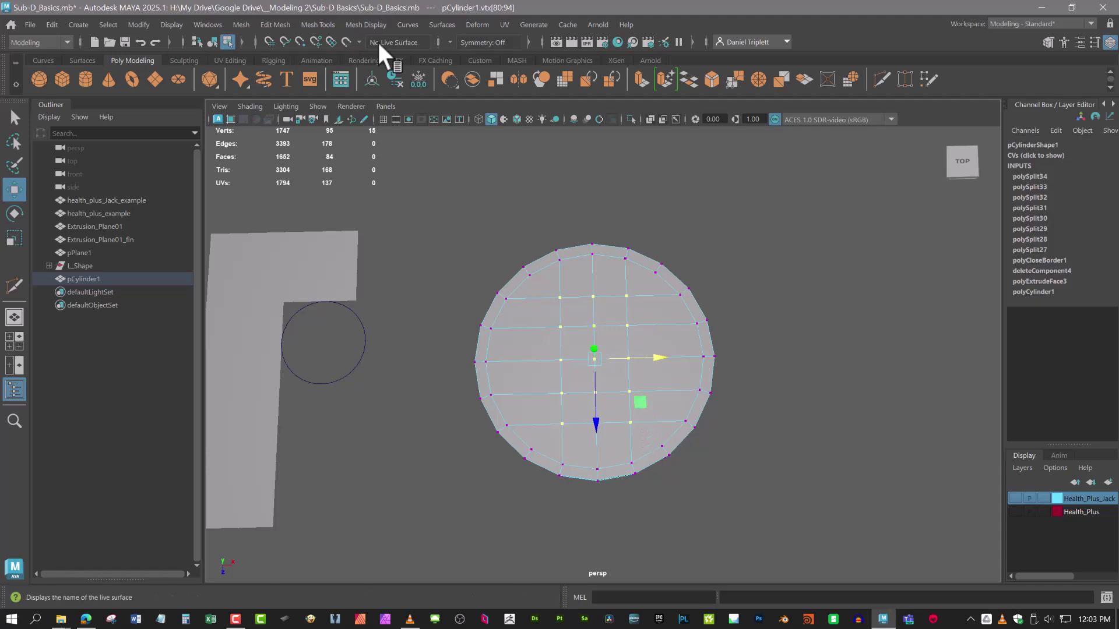
left_click(239, 24)
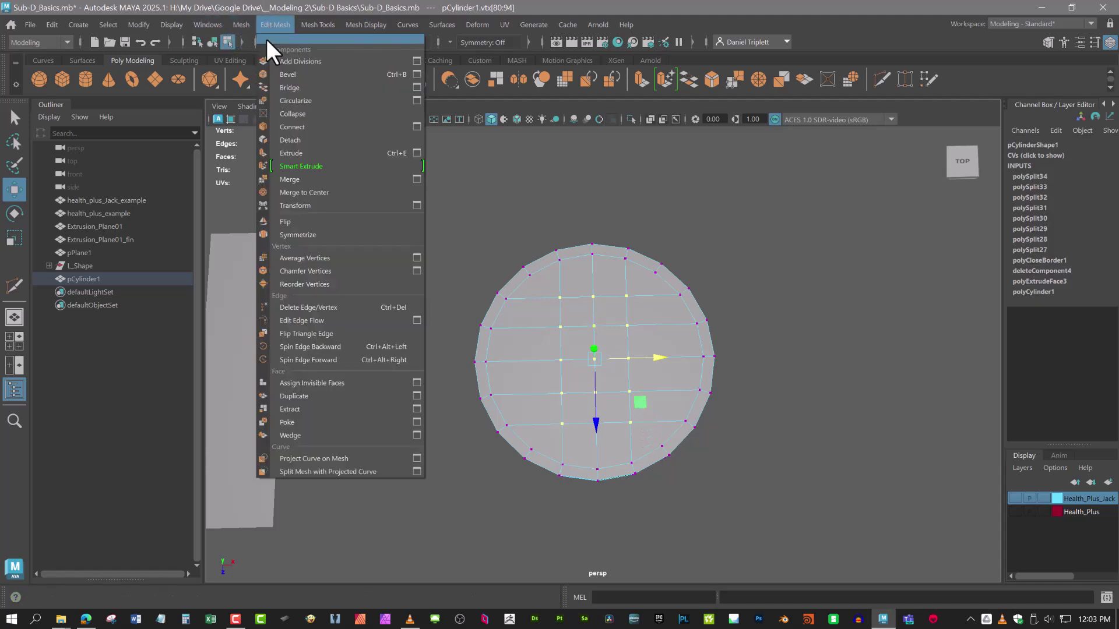
left_click(320, 256)
key("g")
key("g")
key("g")
key("g")
key("g")
key("g")
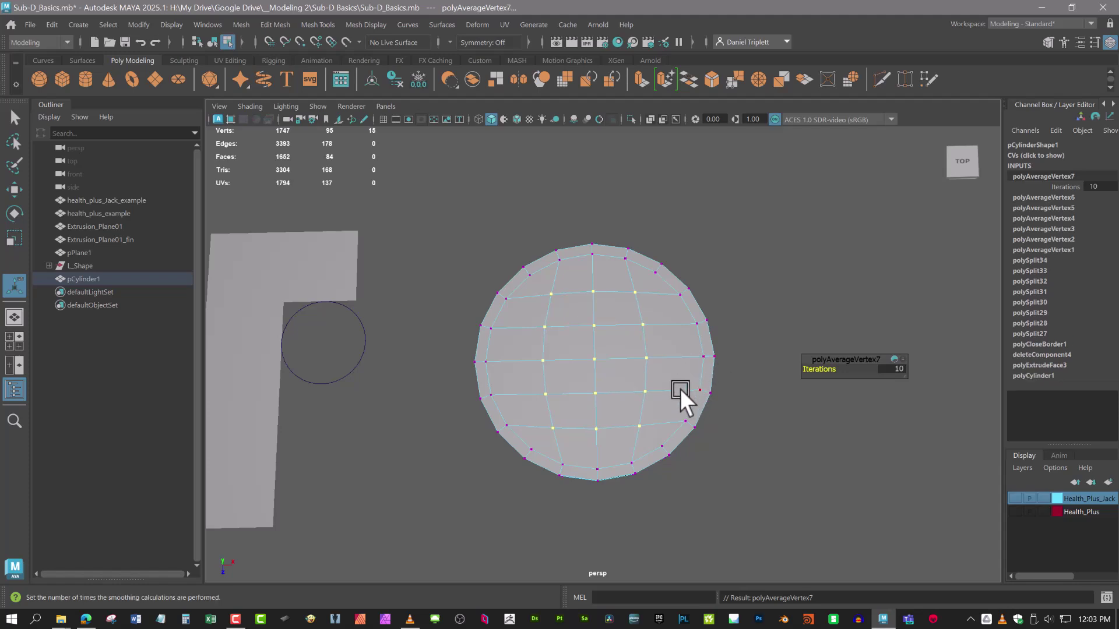
- Return the cylinder to object mode and insert an edge loop around its side just below the top rim with Multi-Cut
right_click_drag(645, 336, 699, 208)
left_click_drag(690, 275, 664, 345, "alt")
scroll(656, 352, "up", 3)
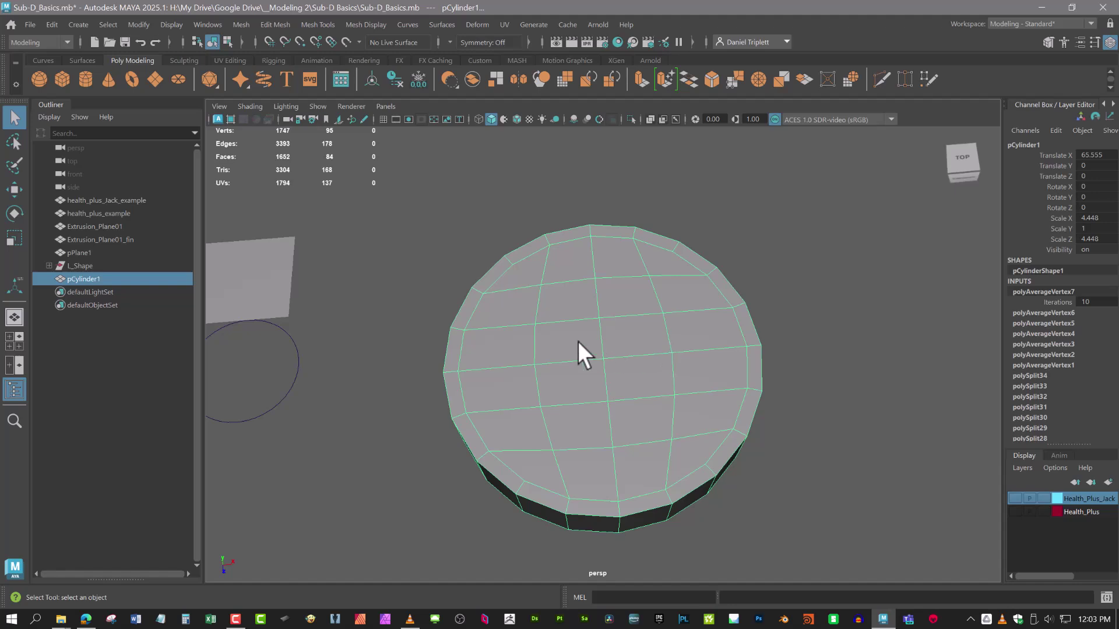
middle_click_drag(661, 385, 652, 402, "alt")
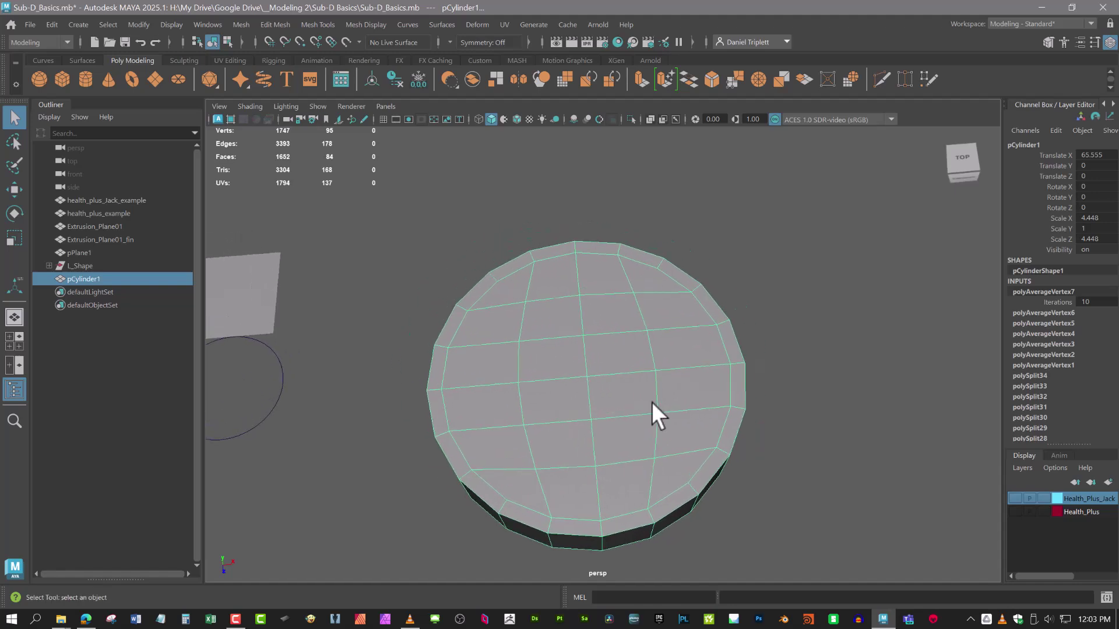
left_click_drag(625, 386, 621, 383, "alt")
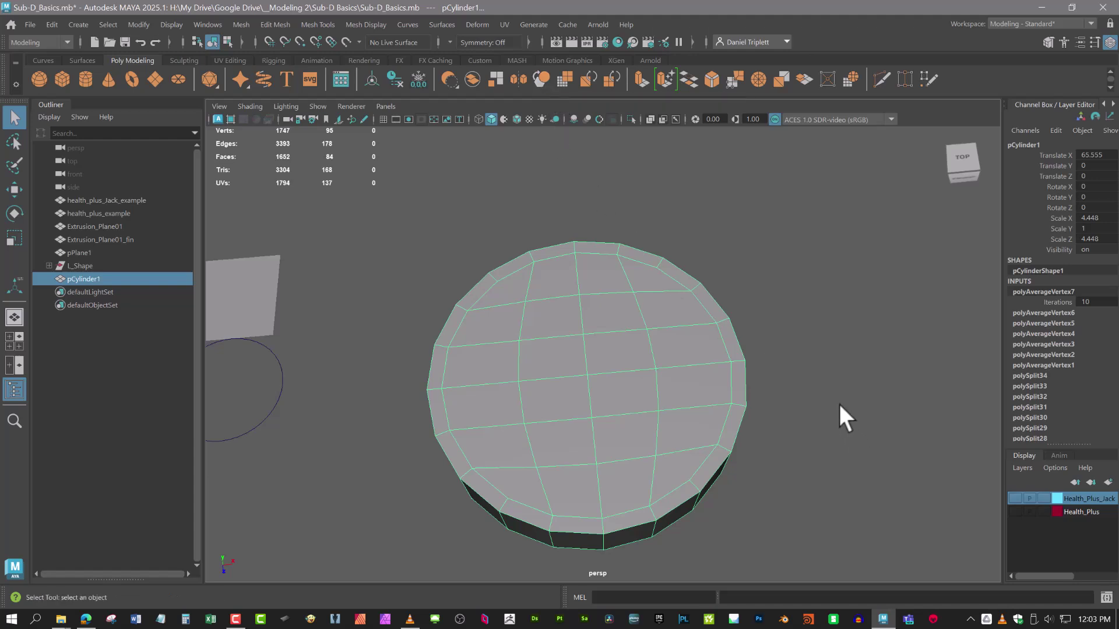
middle_click_drag(837, 402, 801, 404, "alt")
left_click_drag(801, 404, 756, 395, "alt")
mouse_move(568, 343)
left_mouse_down("alt")
mouse_move(574, 327)
mouse_move(581, 379)
mouse_move(586, 344)
left_mouse_up("alt")
left_click(881, 79)
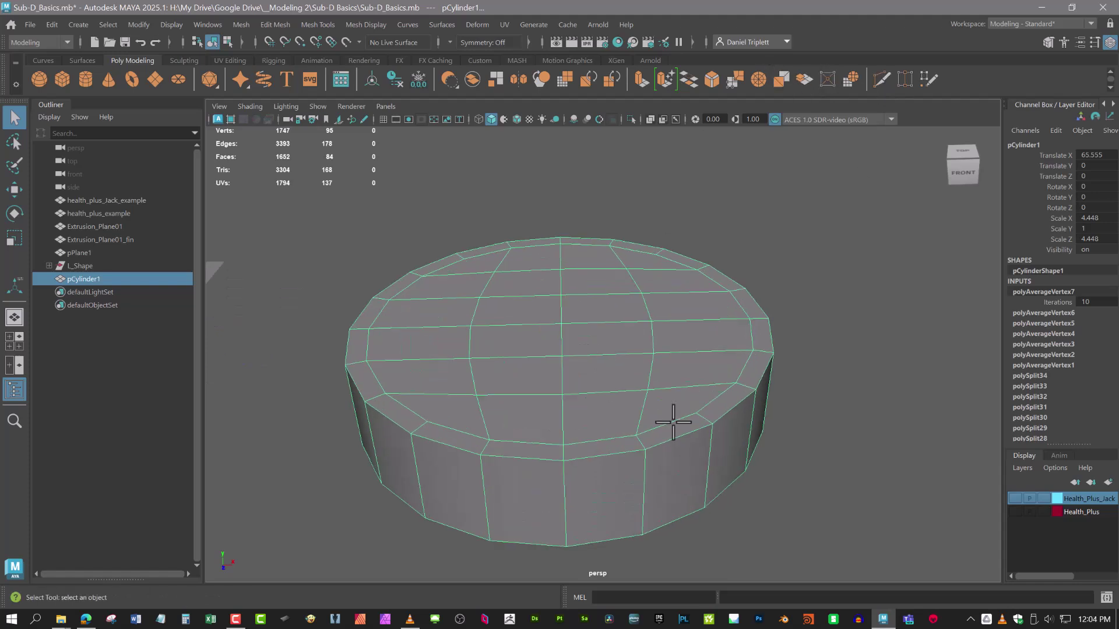
left_click(645, 456, "ctrl")
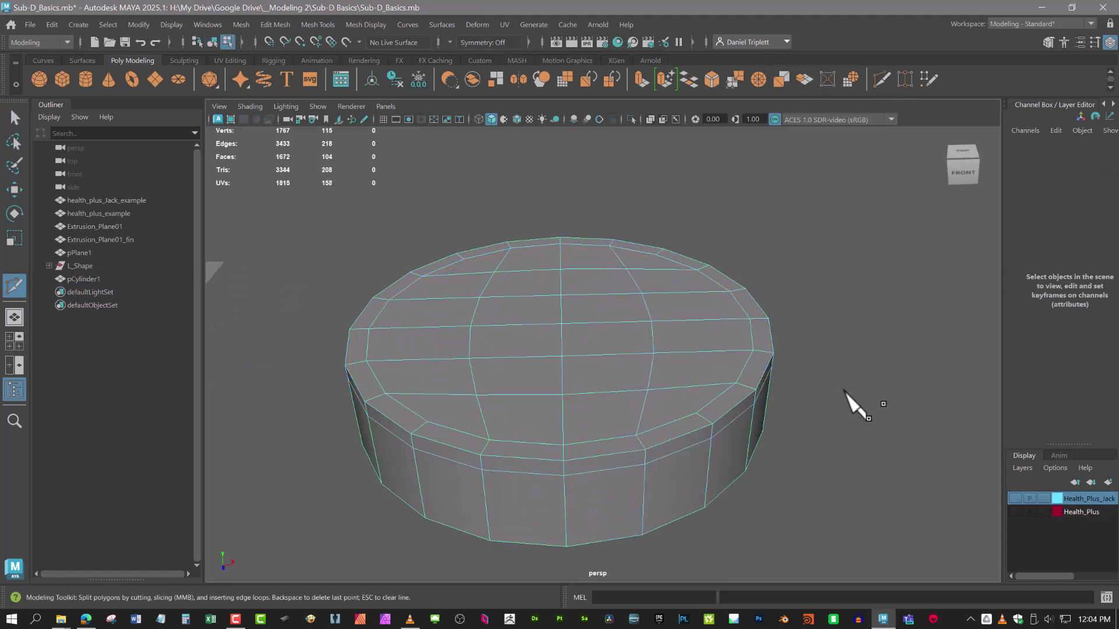
- Turn on the cylinder's smooth mesh preview and insert another edge loop around its side near the bottom rim
key("3")
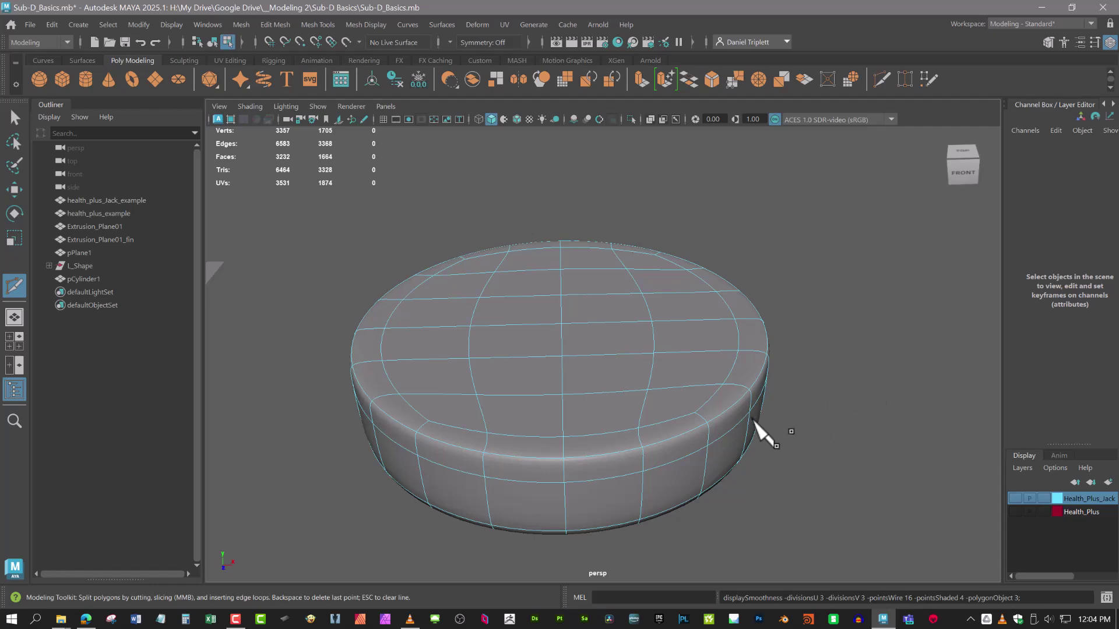
left_click_drag(757, 429, 769, 379, "alt")
left_click_drag(699, 245, 741, 299, "alt")
right_click_drag(742, 300, 769, 292, "alt")
left_click_drag(769, 292, 693, 300, "alt")
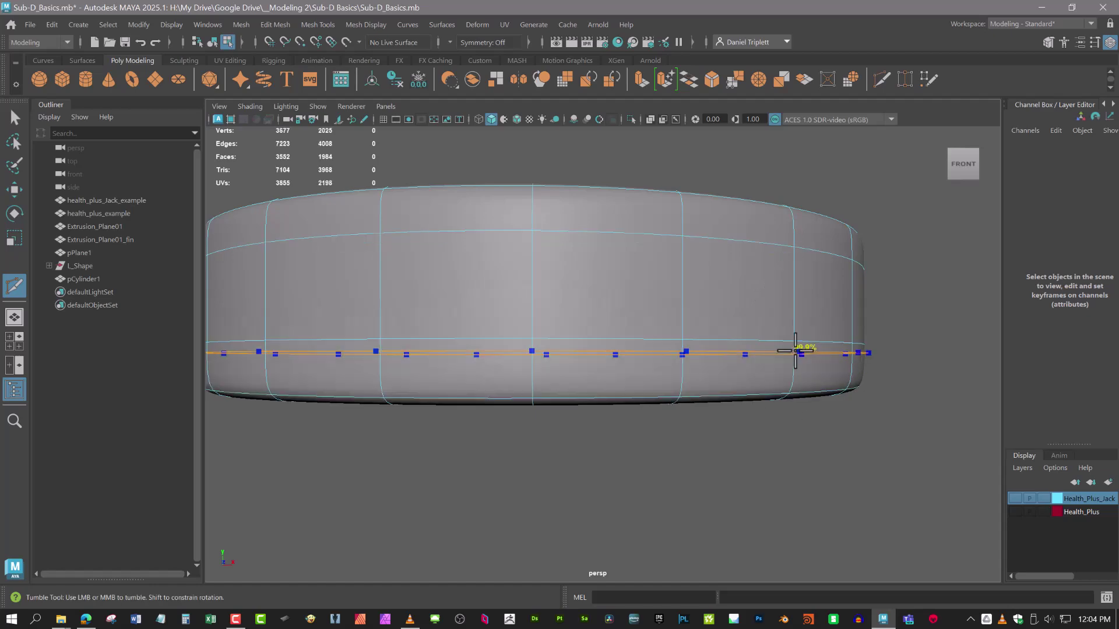
left_click(799, 352, "ctrl")
- Leave Multi-Cut and examine the smoothed cylinder's top cap, rim and side from several angles
left_click_drag(799, 352, 903, 369, "alt")
scroll(933, 370, "up", 3)
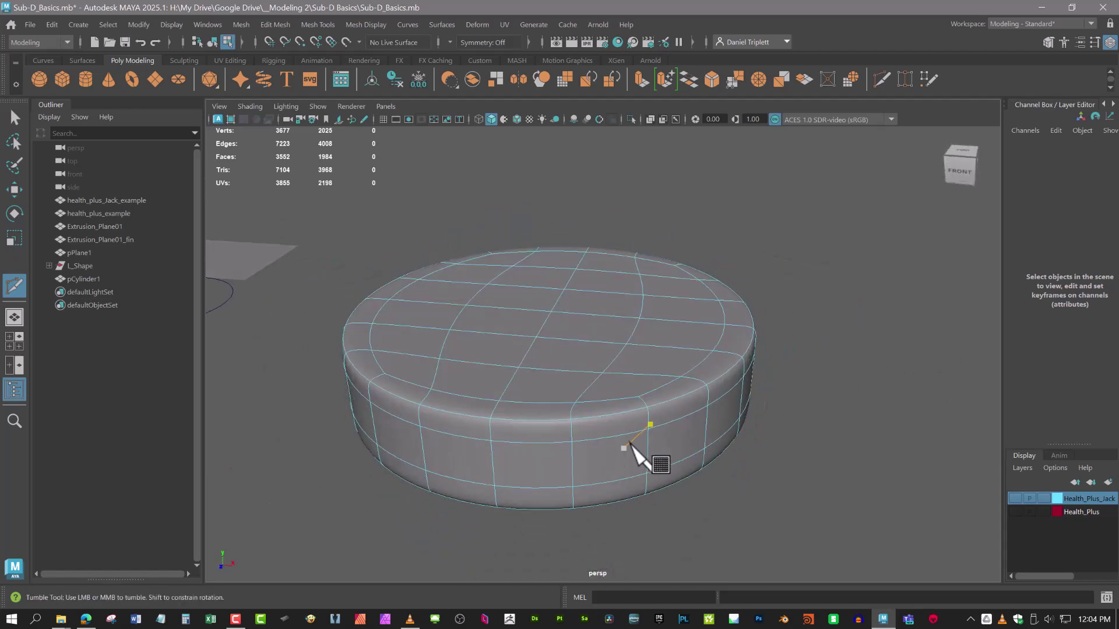
left_click_drag(824, 374, 835, 402, "alt")
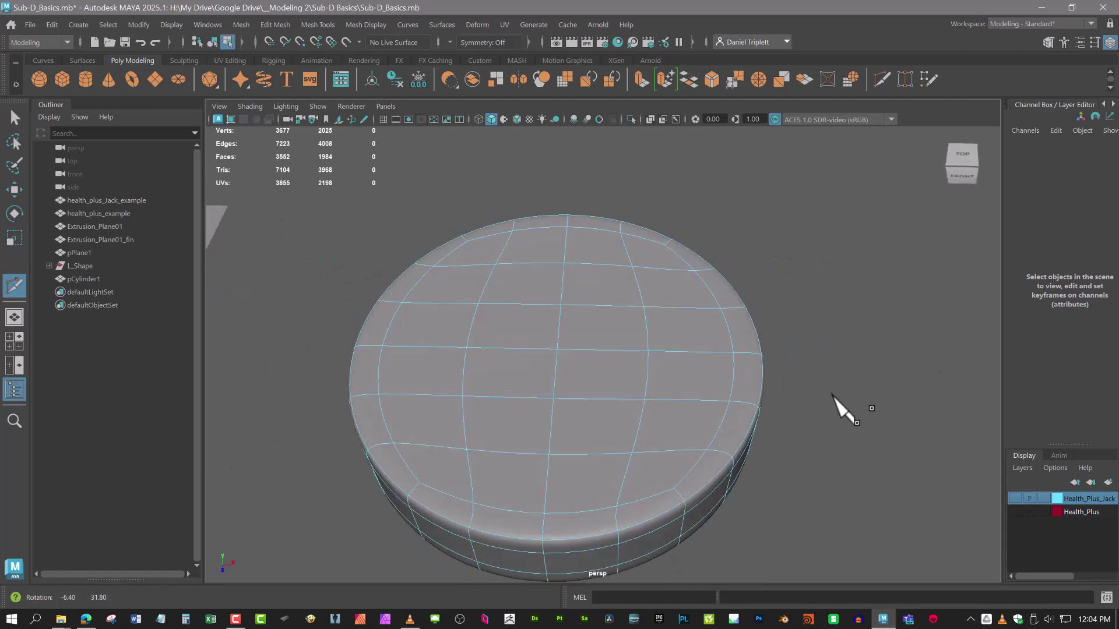
mouse_move(835, 402)
middle_mouse_down("alt")
mouse_move(848, 408)
mouse_move(834, 390)
middle_mouse_up("alt")
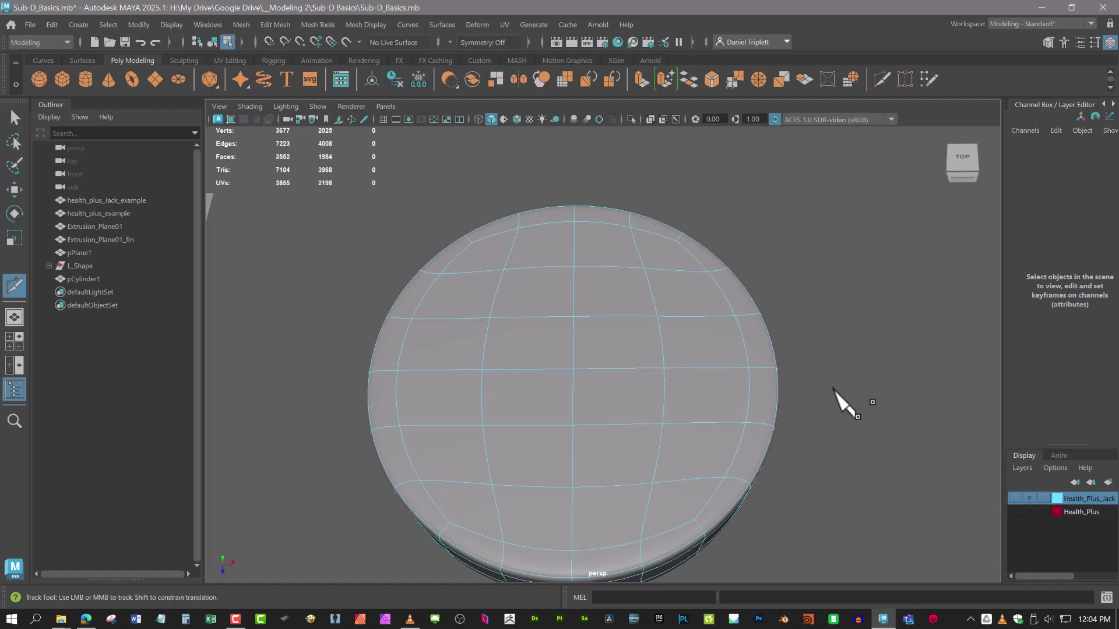
key("q")
left_click_drag(697, 375, 654, 379, "alt")
right_click_drag(655, 380, 568, 387, "alt")
left_click_drag(568, 387, 563, 393, "alt")
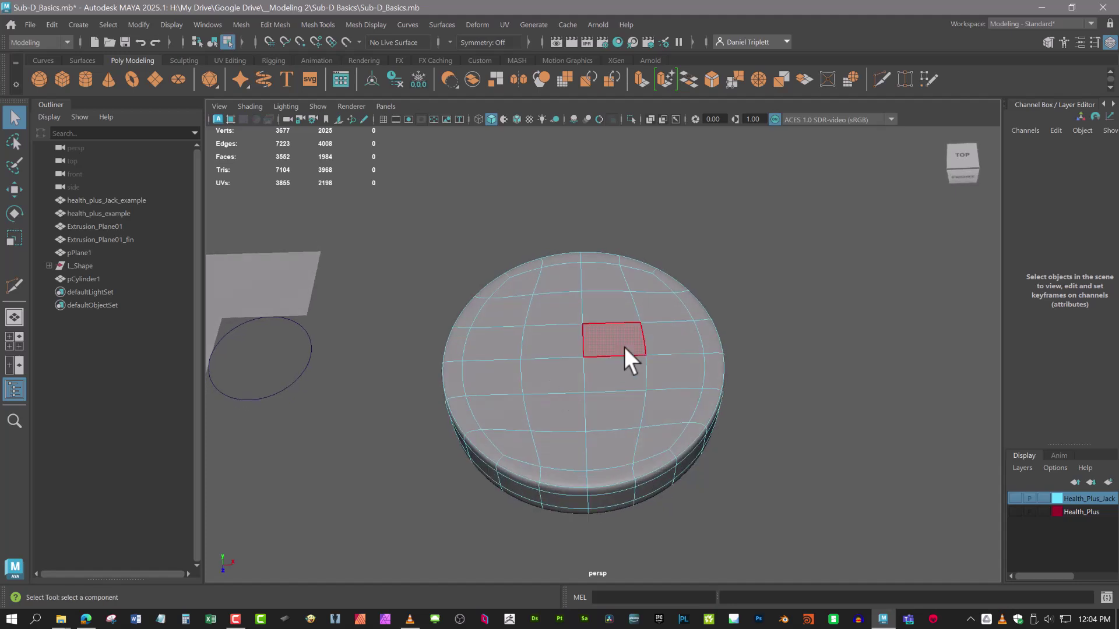
scroll(758, 373, "up", 3)
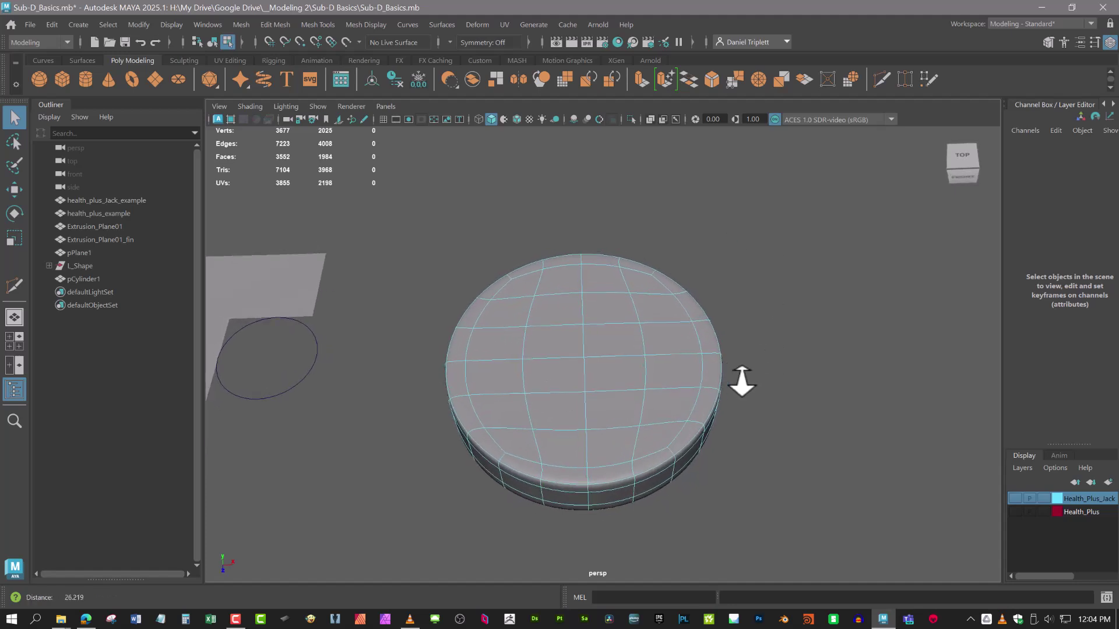
mouse_move(757, 391)
left_mouse_down("alt")
mouse_move(756, 374)
mouse_move(746, 387)
mouse_move(756, 397)
left_mouse_up("alt")
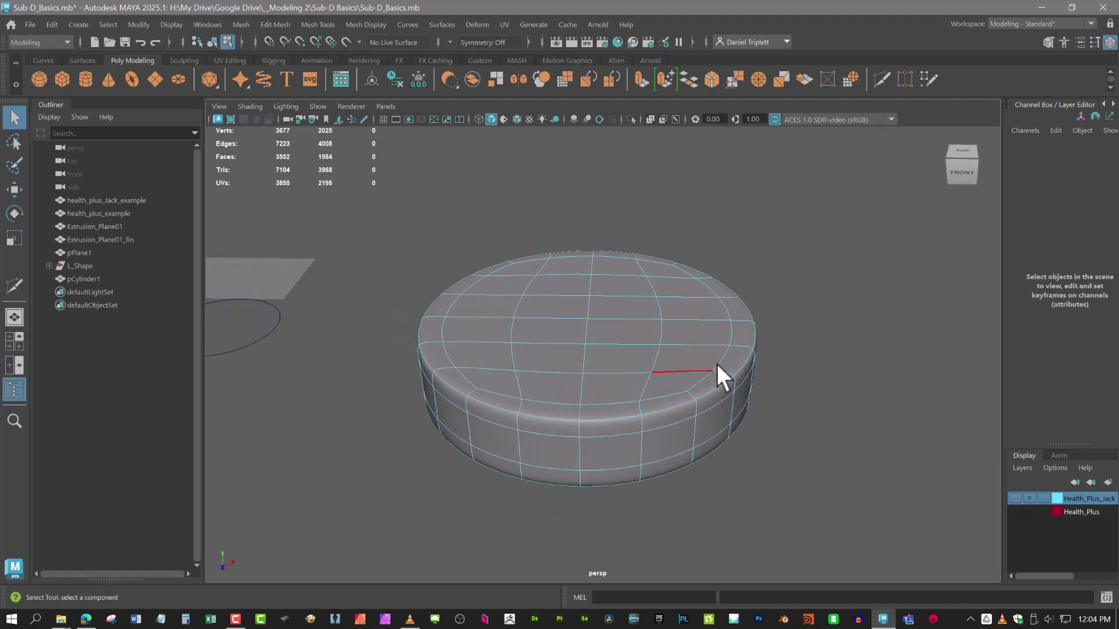
left_click_drag(723, 353, 718, 371, "alt")
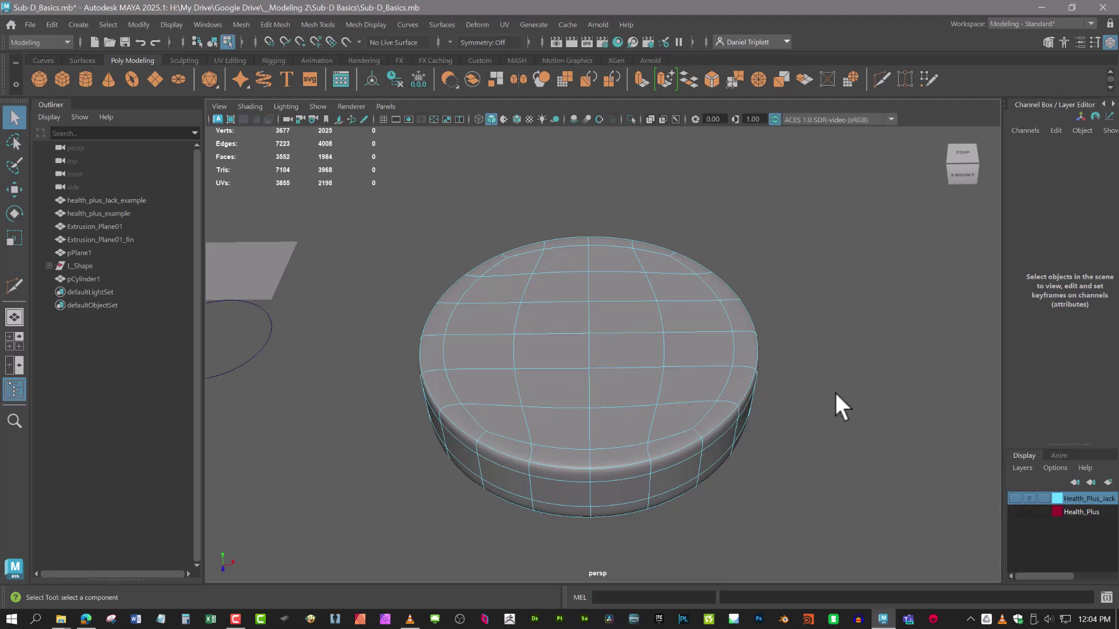
left_click_drag(806, 425, 841, 444, "alt")
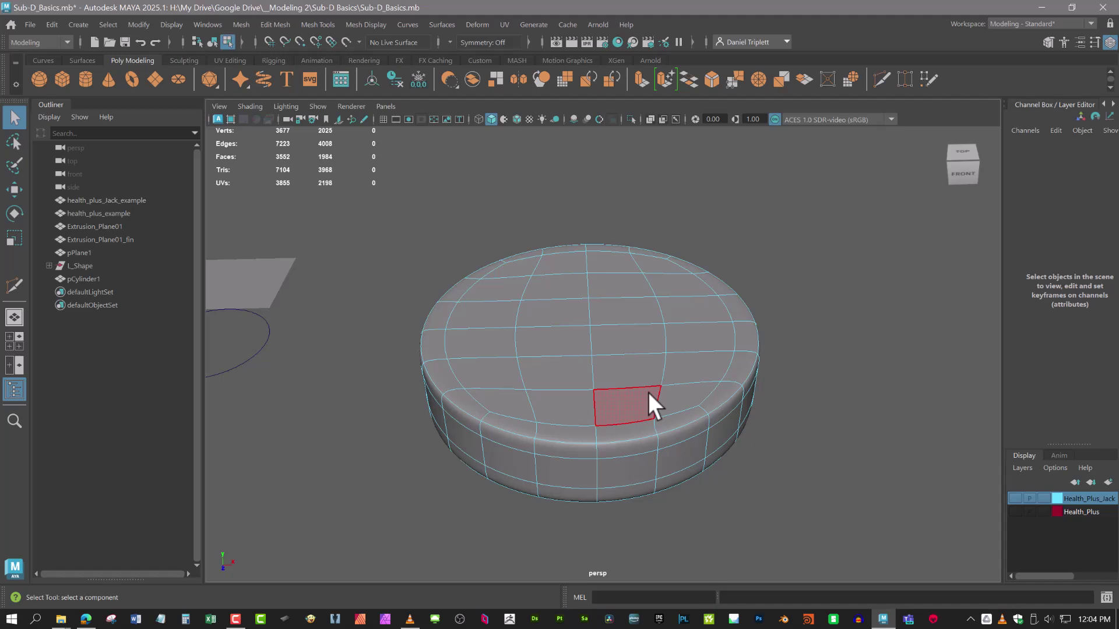
left_click_drag(648, 392, 516, 282, "alt")
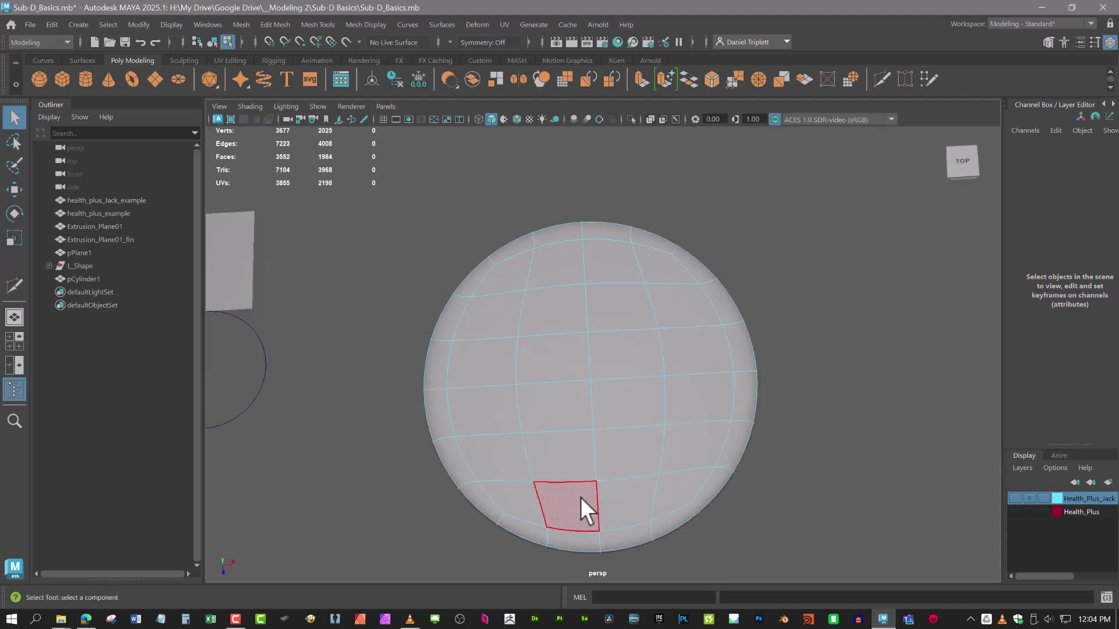
left_click_drag(580, 497, 580, 460, "alt")
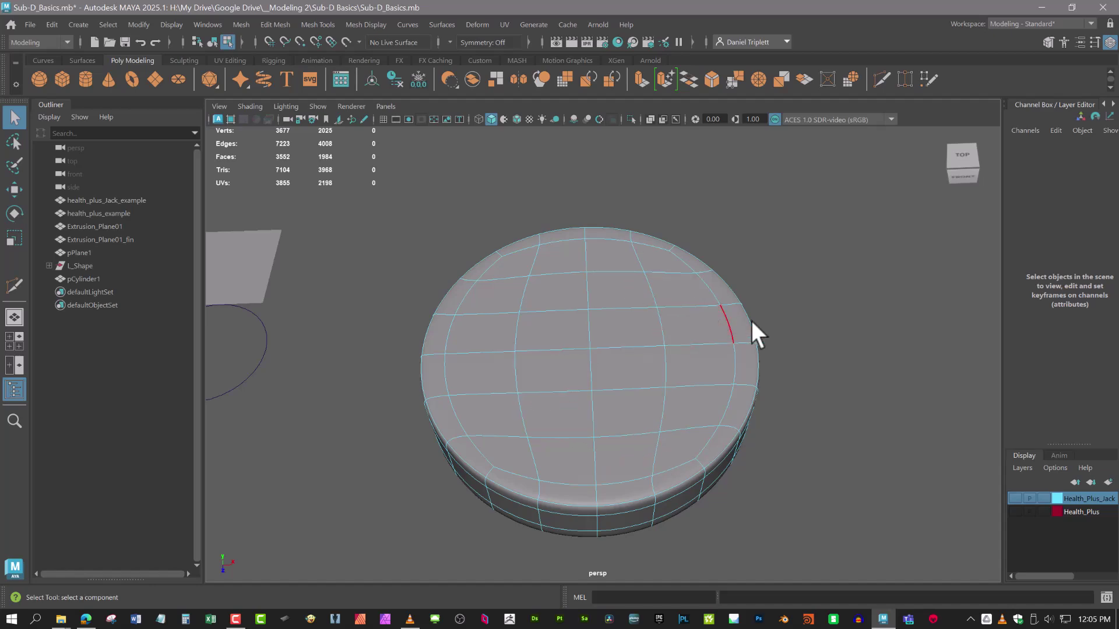
left_click_drag(876, 492, 857, 507, "alt")
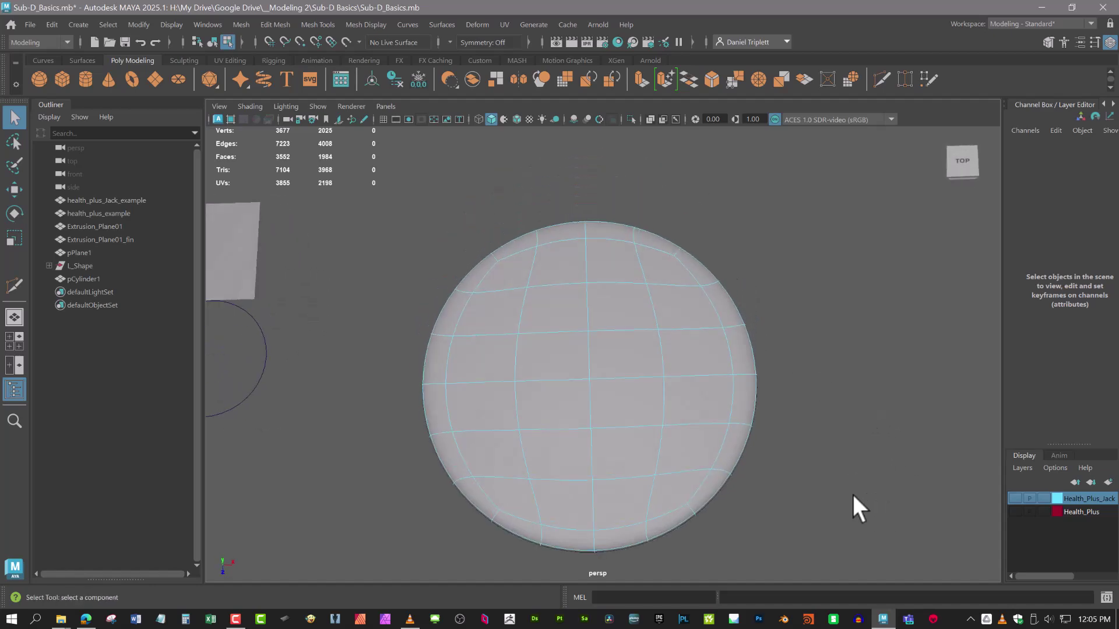
left_click_drag(727, 509, 799, 484, "alt")
right_click_drag(799, 484, 790, 492, "alt")
middle_click_drag(790, 493, 817, 524, "alt")
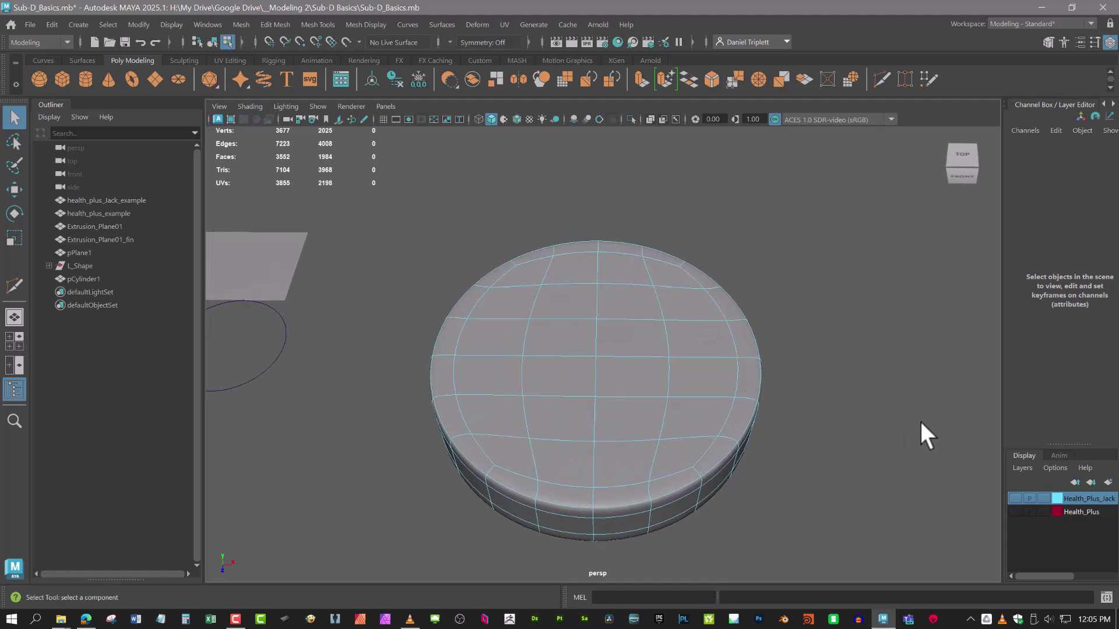
left_click_drag(821, 422, 821, 424, "alt")
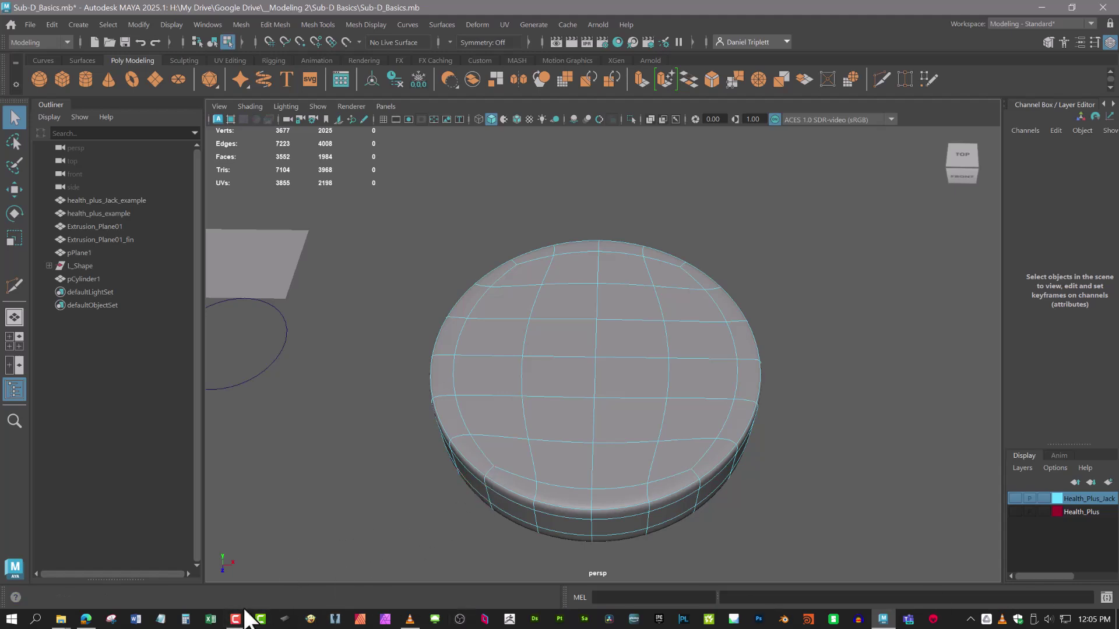
mouse_move(235, 621)
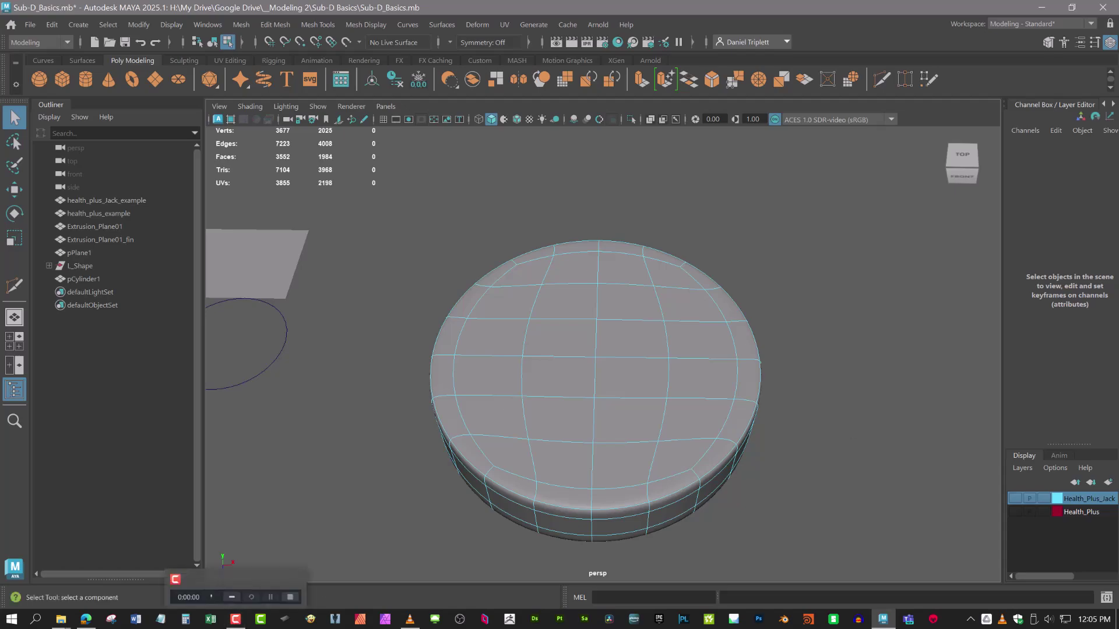